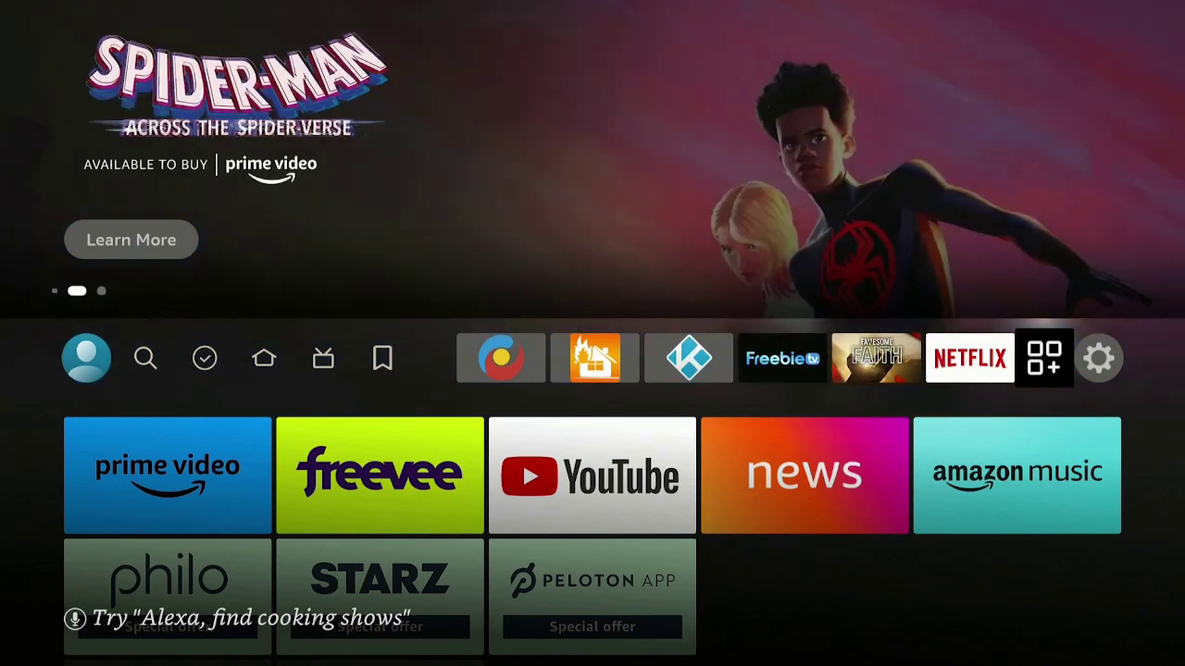
Search Fire TV for the letter 'D' and pick the Downloader suggestion.
key("Home")
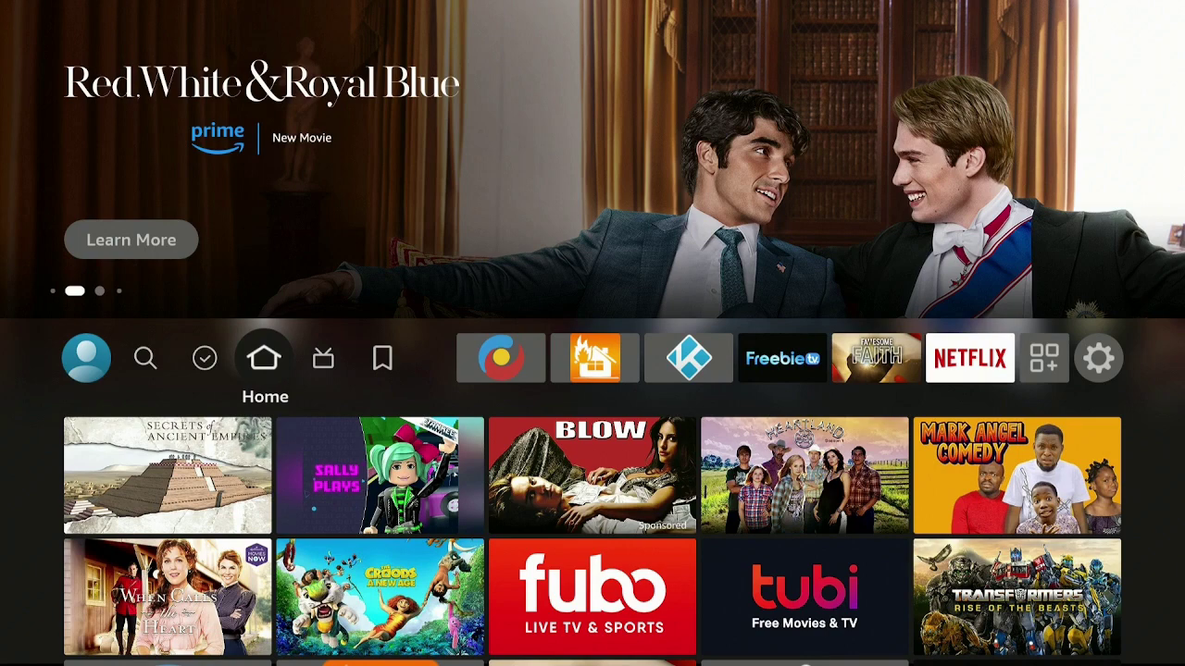
key("Left")
key("Left")
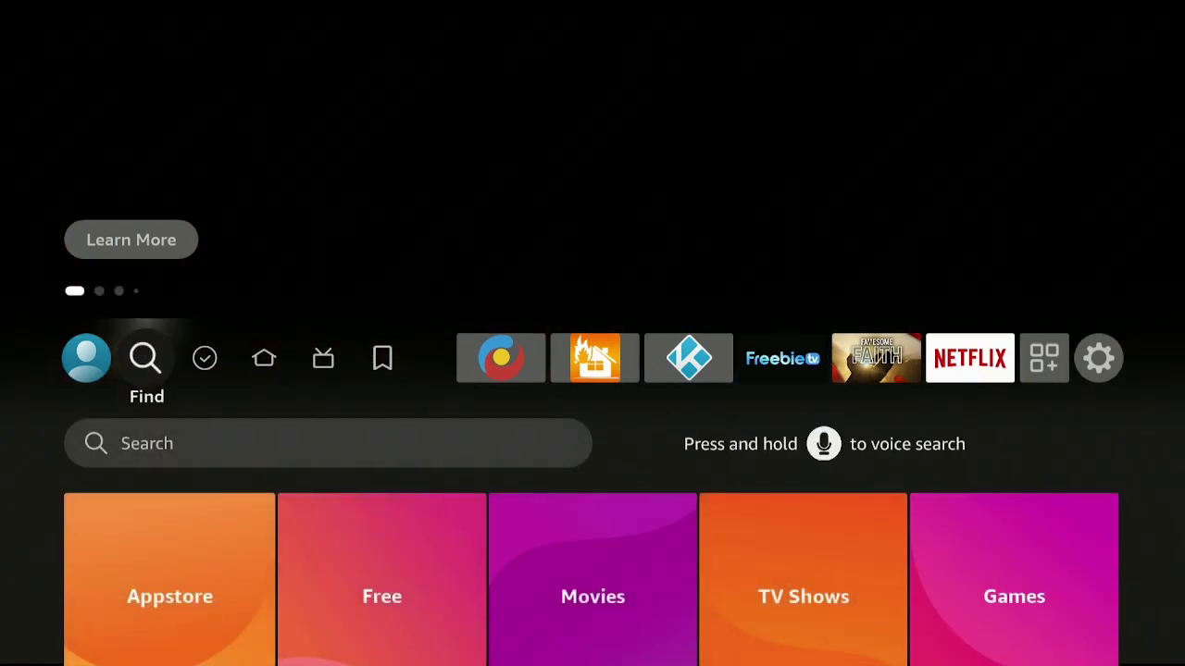
key("Down")
key("Return")
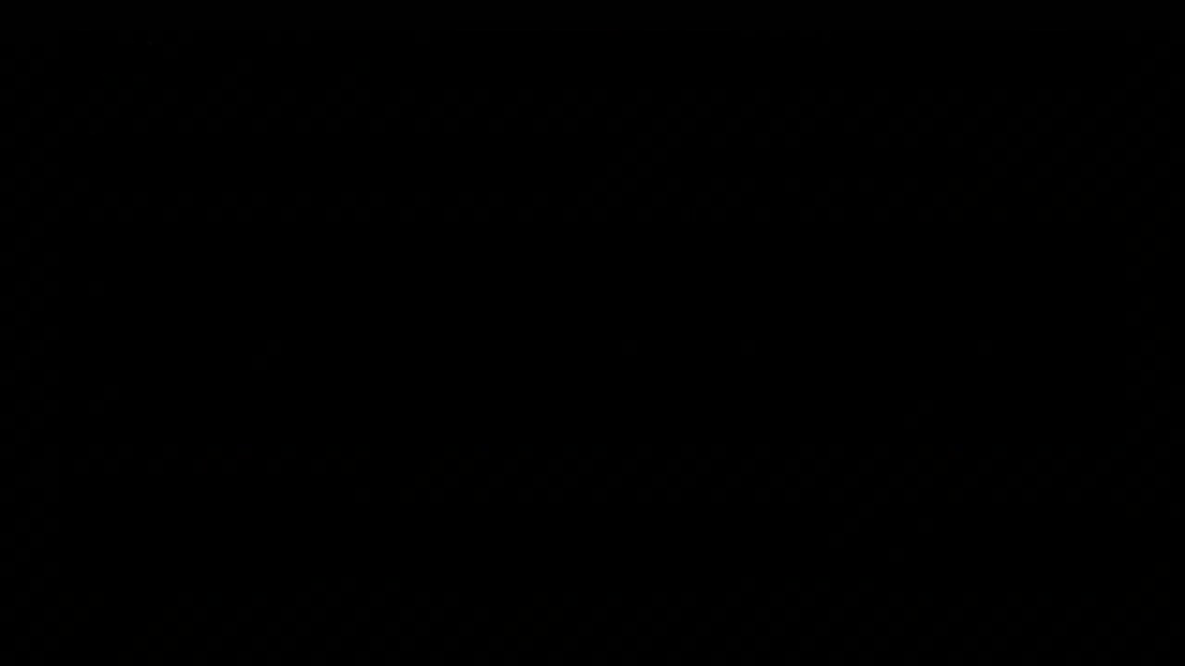
key("Right")
key("Right")
key("Right")
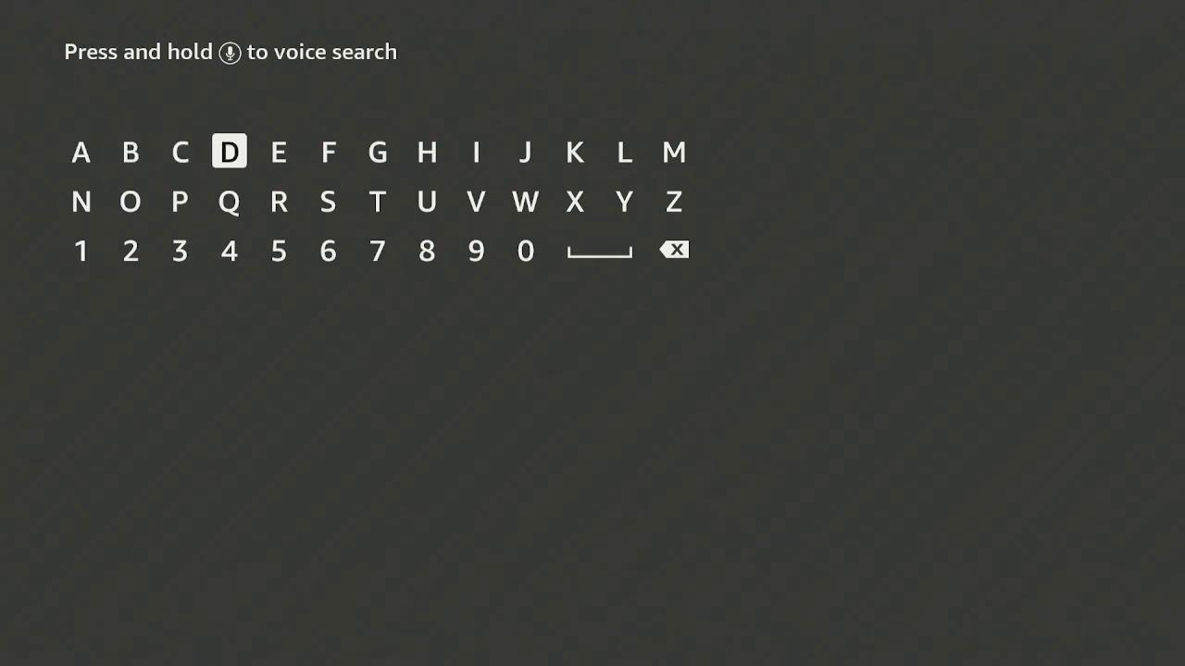
key("Return")
key("Down")
key("Down")
key("Down")
key("Down")
key("Down")
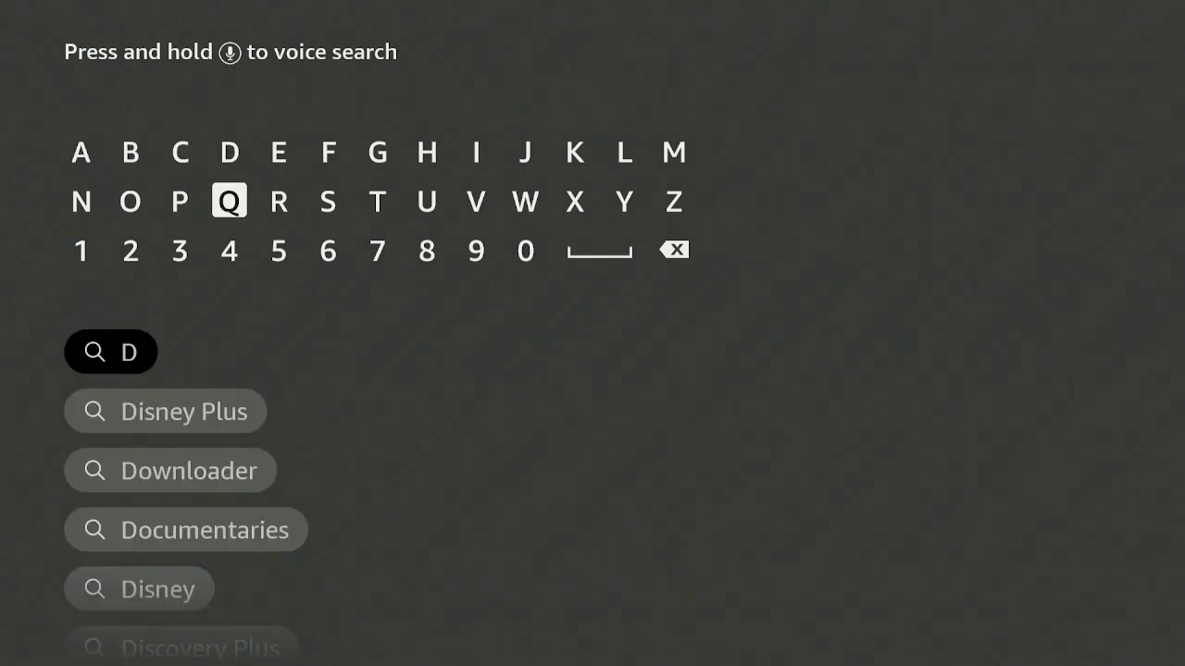
key("Return")
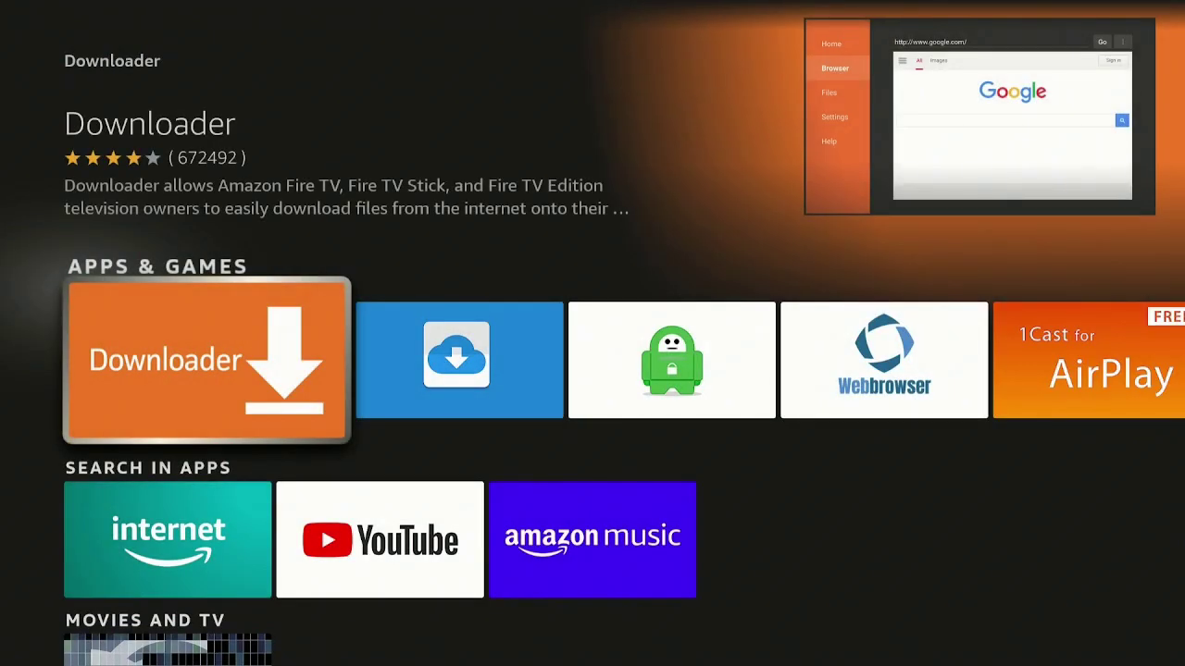
Open the Downloader app's store page and start its download.
key("Return")
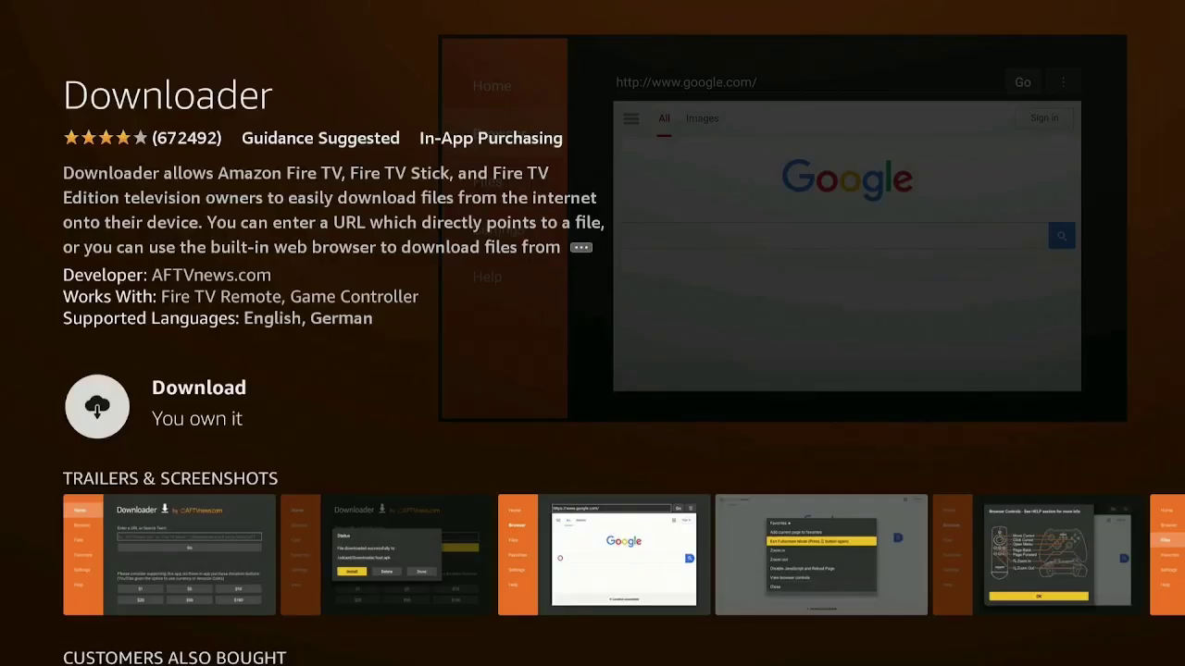
key("Return")
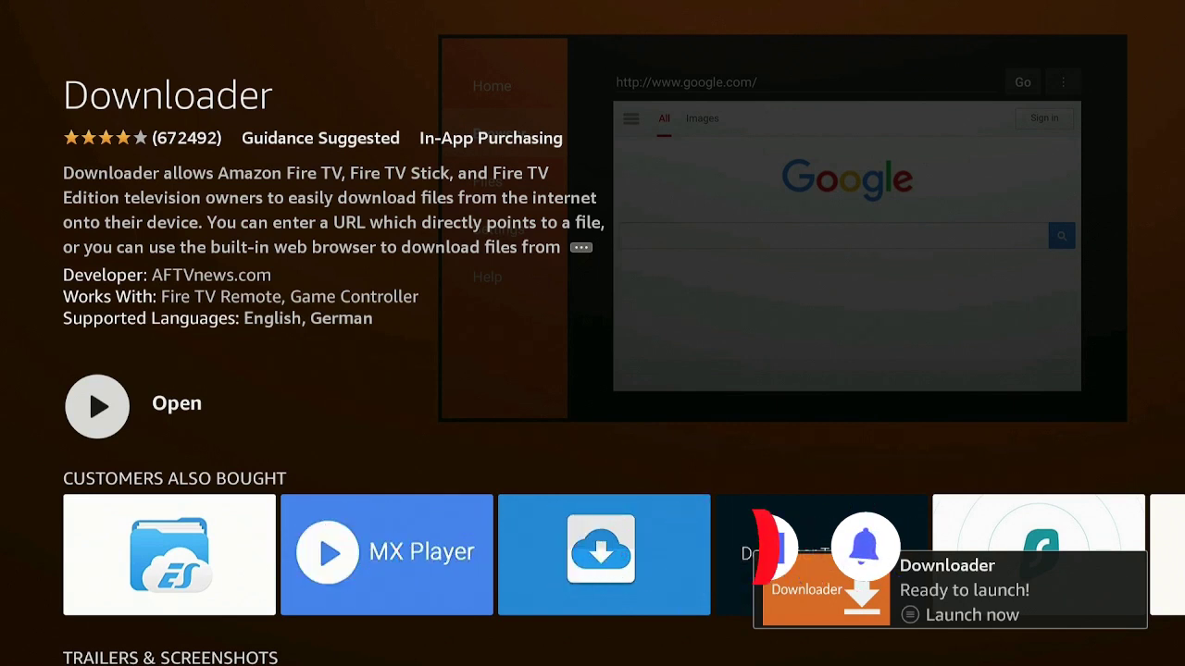
Launch Downloader, allow file access, and dismiss the Quick Start Guide.
key("Return")
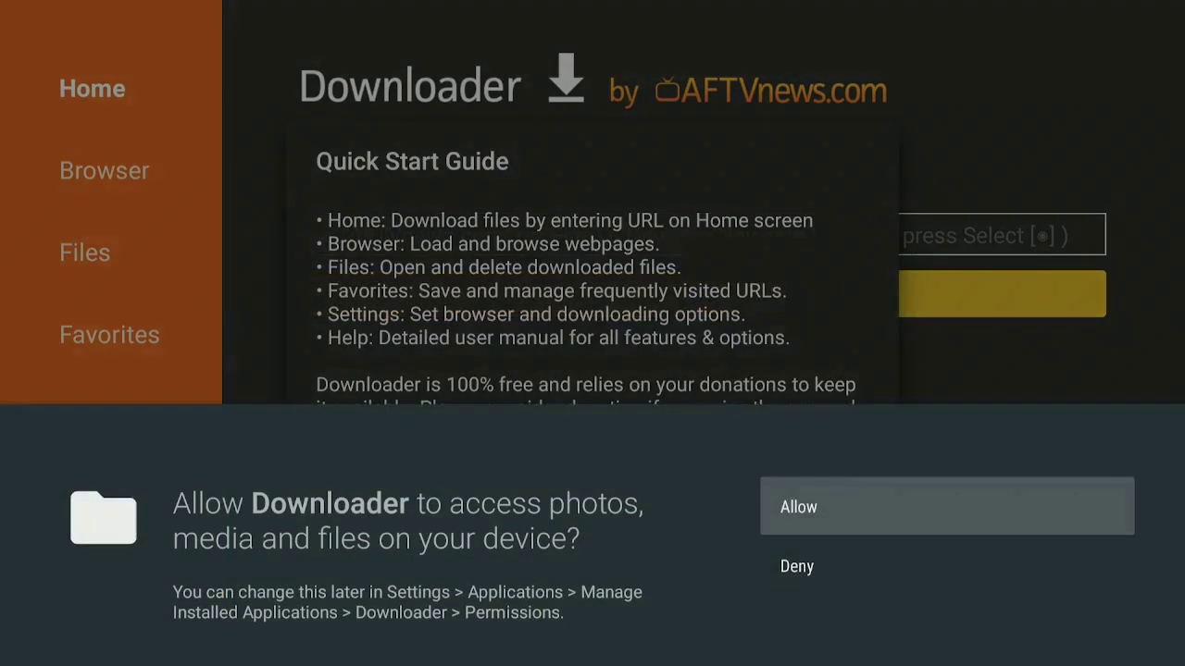
key("Return")
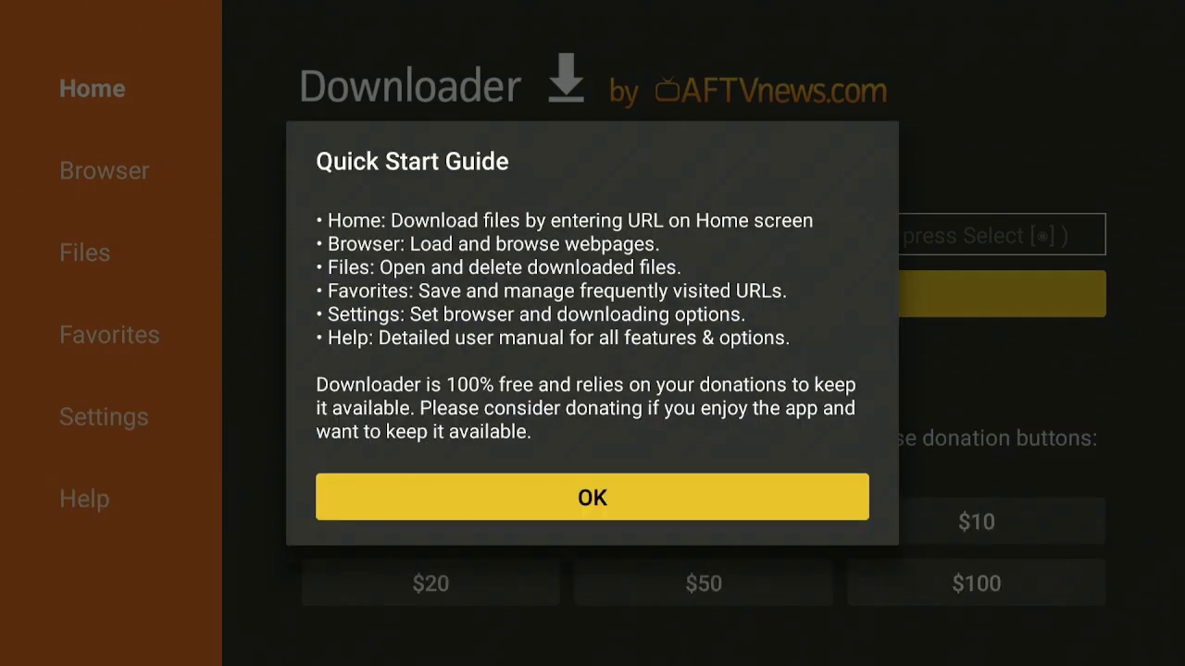
key("Return")
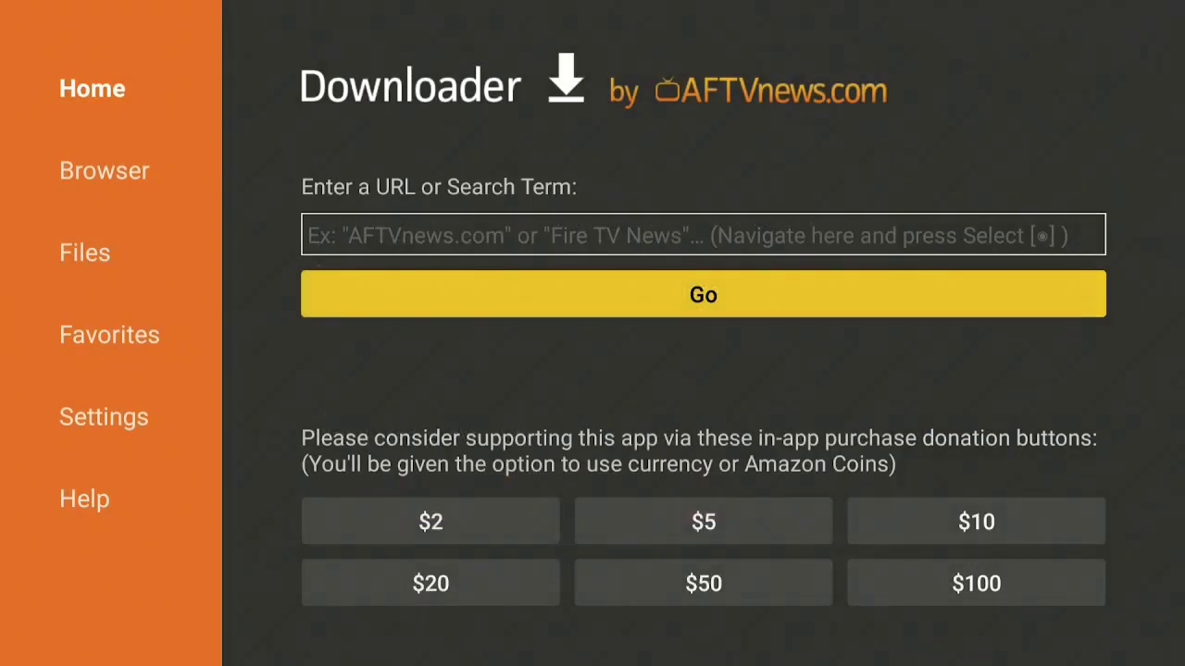
Enter code 218330 in Downloader's URL field and load the site.
key("Up")
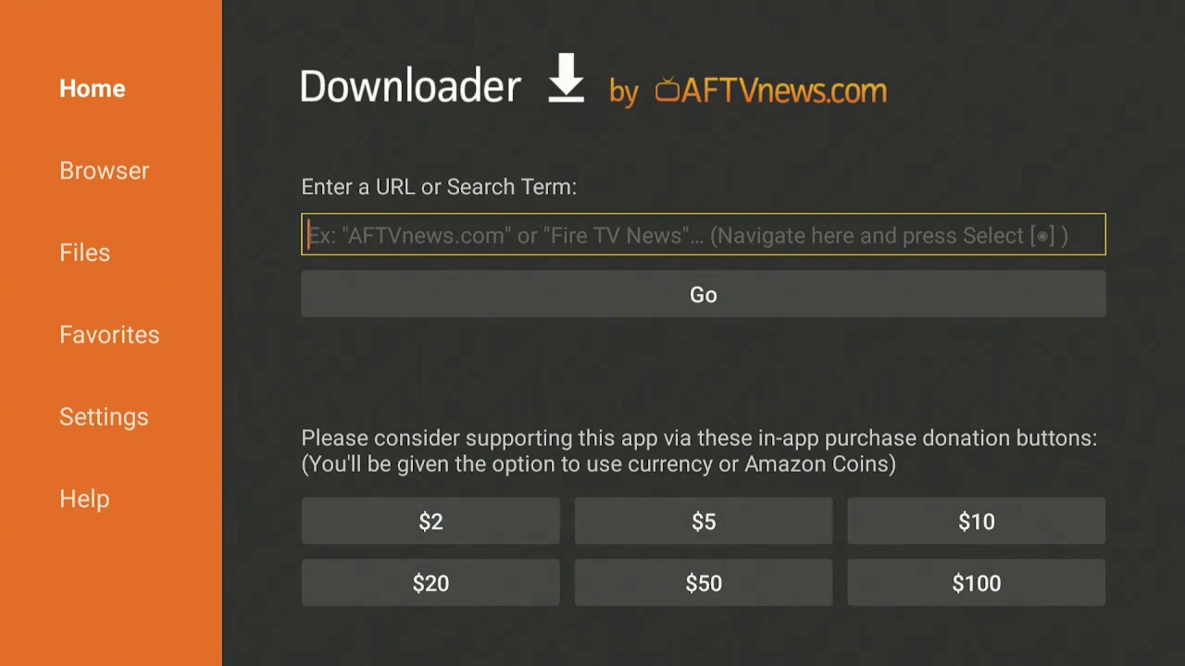
key("Return")
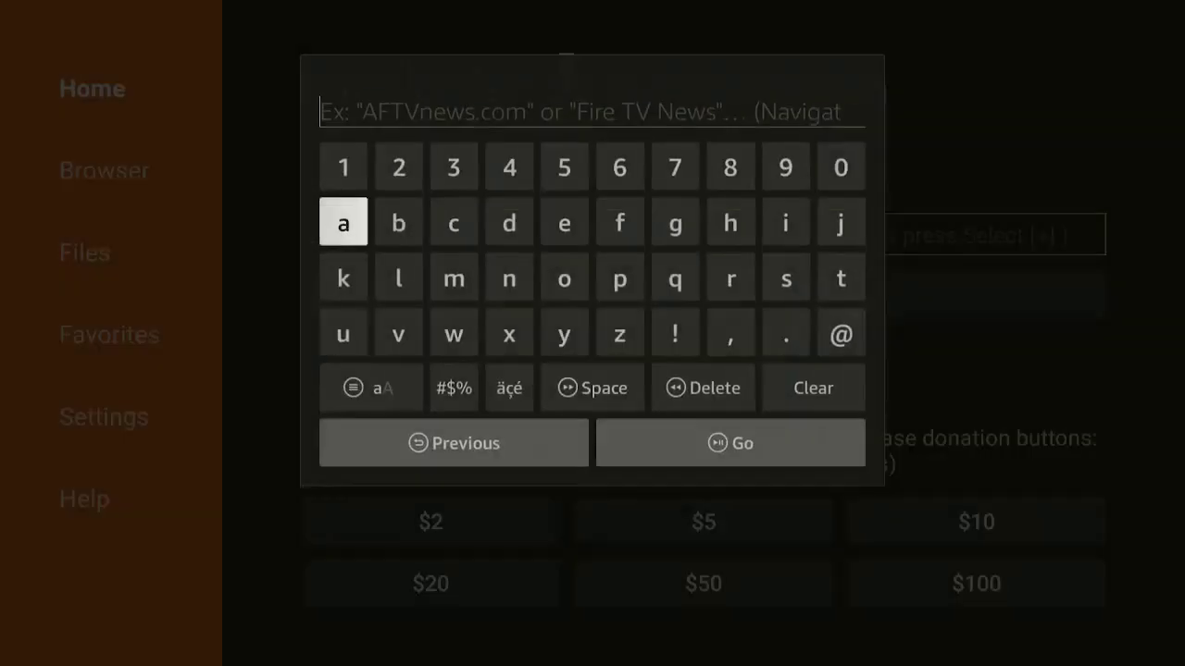
type("218330")
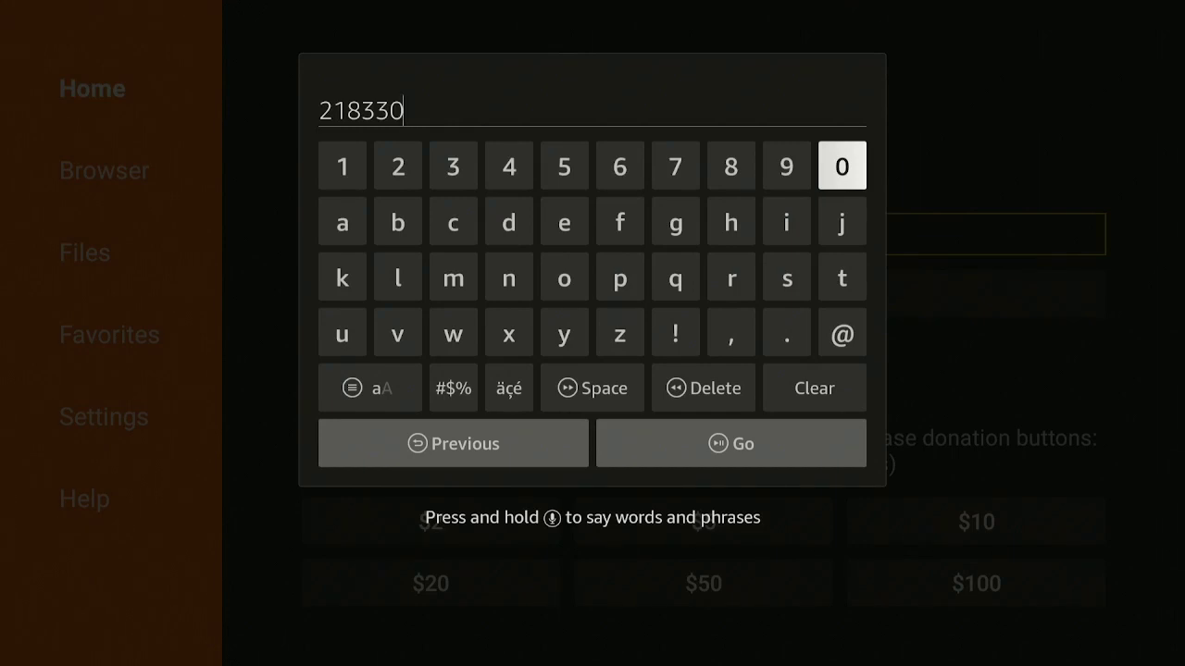
key("Down")
key("Down")
key("Down")
key("Down")
key("Down")
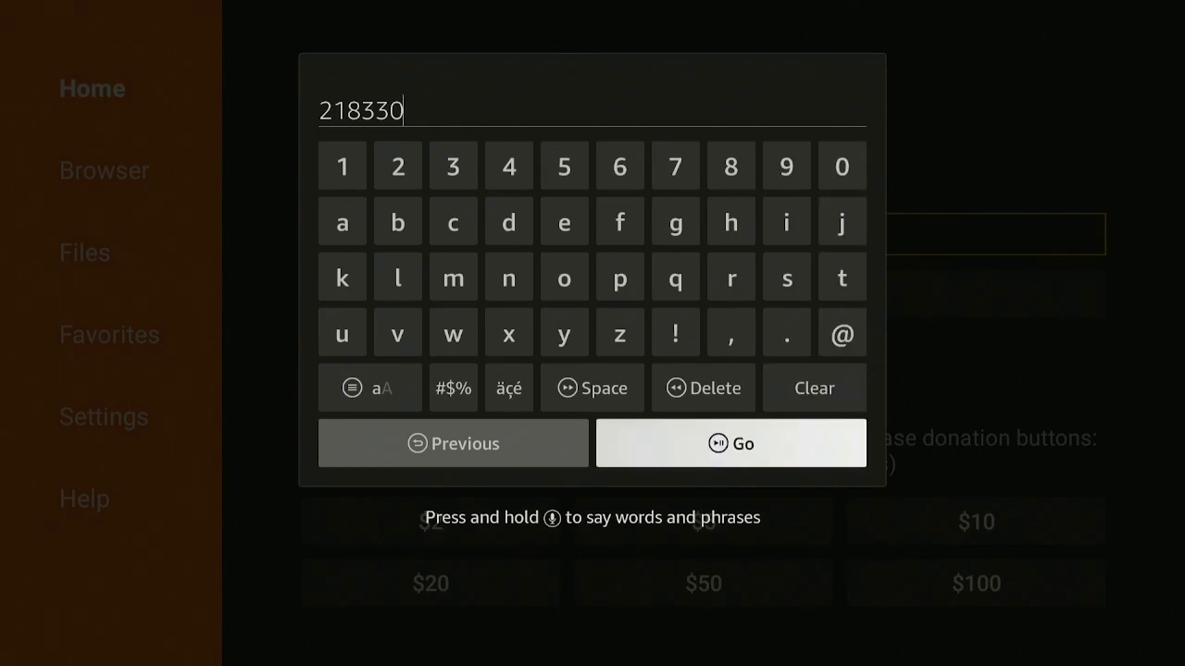
key("Return")
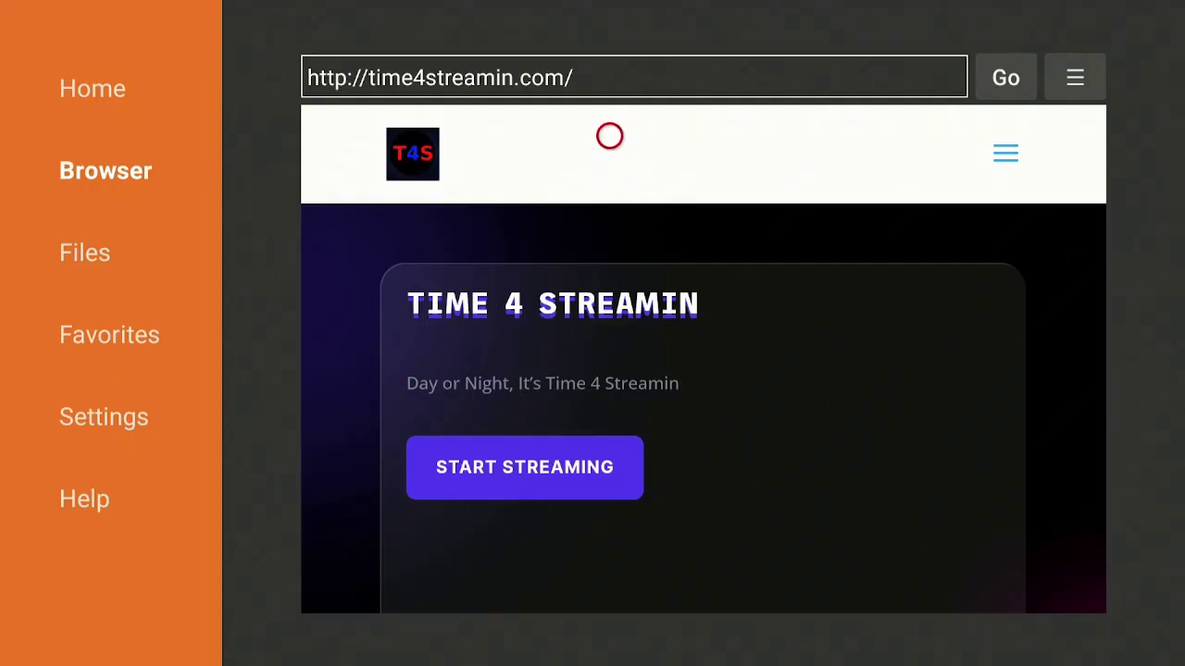
Choose Fullscreen Mode from Downloader's browser options menu for the Time 4 Streamin page.
key("Up")
key("Right")
key("Right")
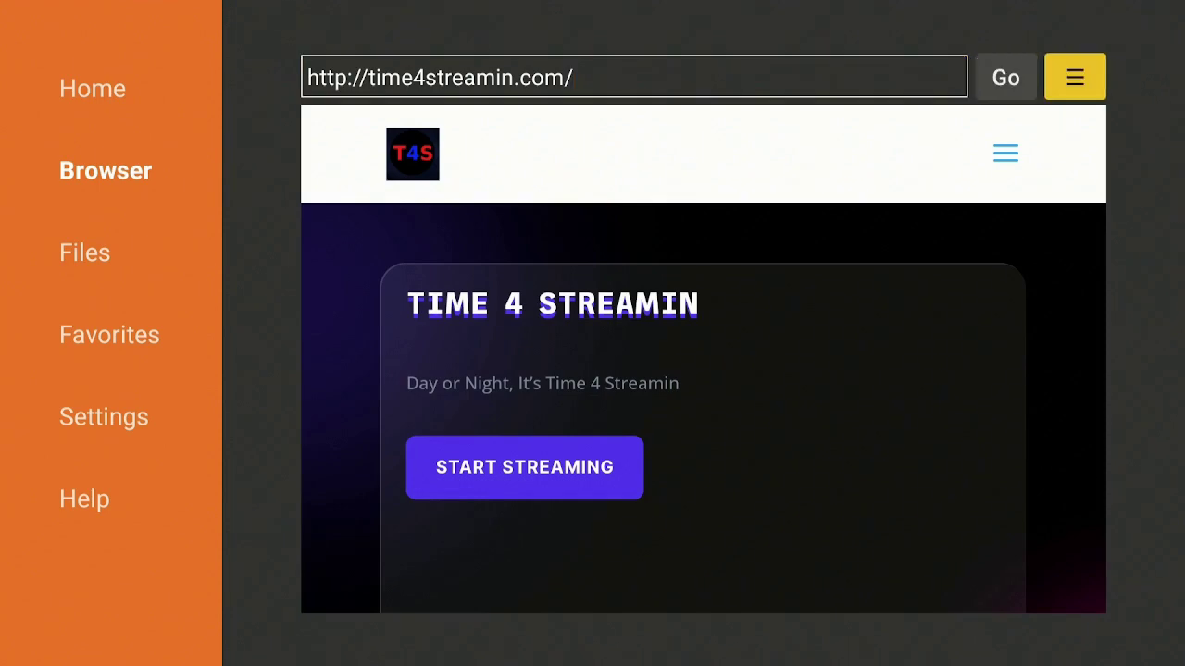
key("Return")
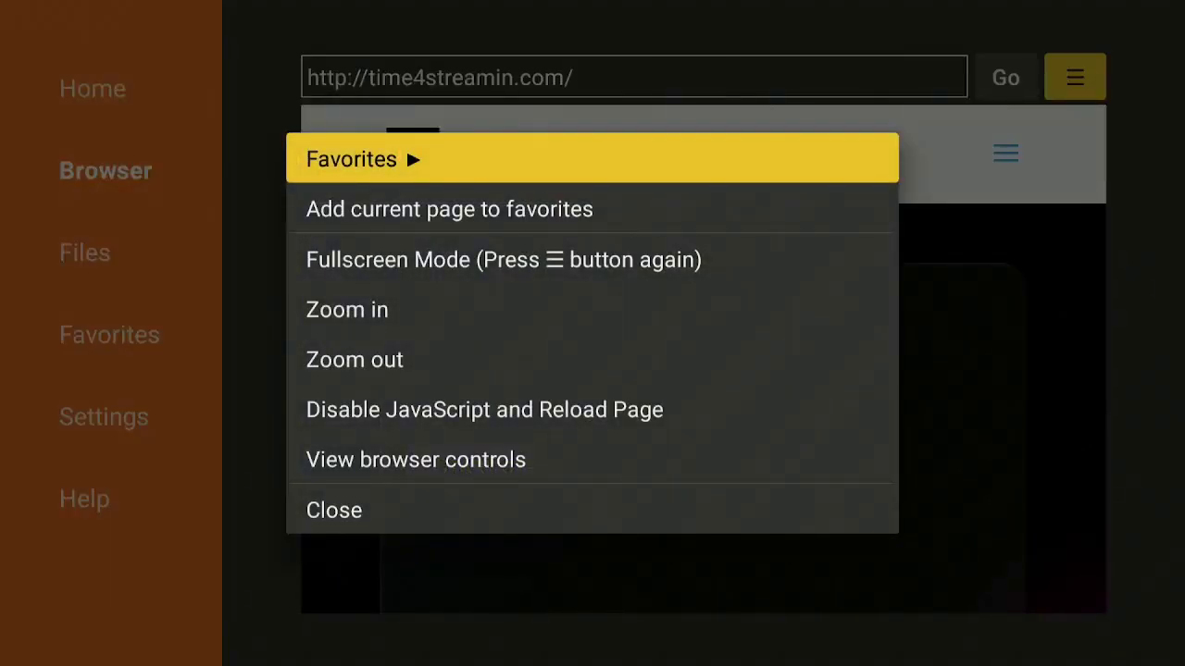
key("Down")
key("Down")
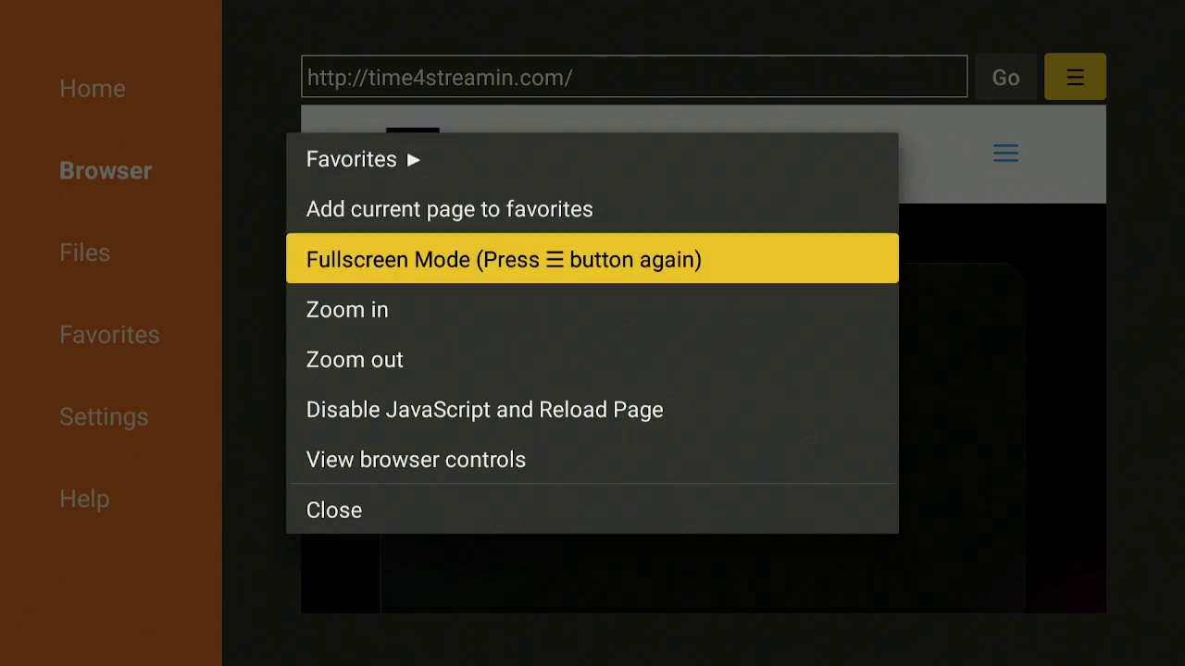
key("Return")
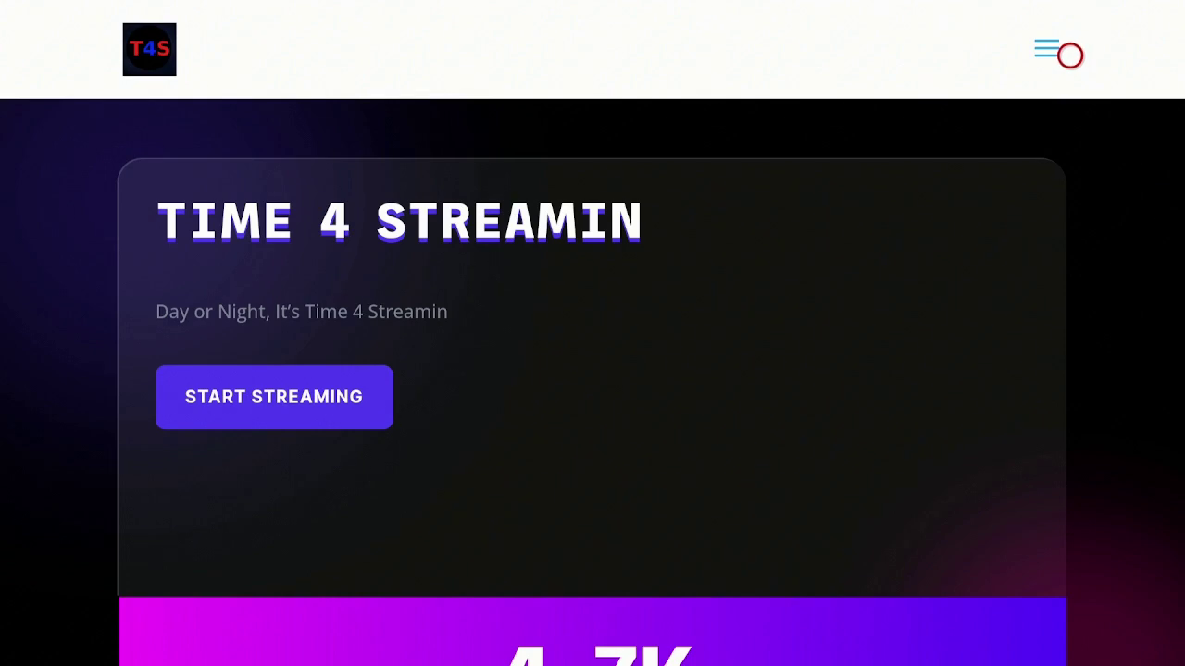
Go to the site's Downloads page and download ADGUARD from the App Downloads list.
left_click(1069, 55)
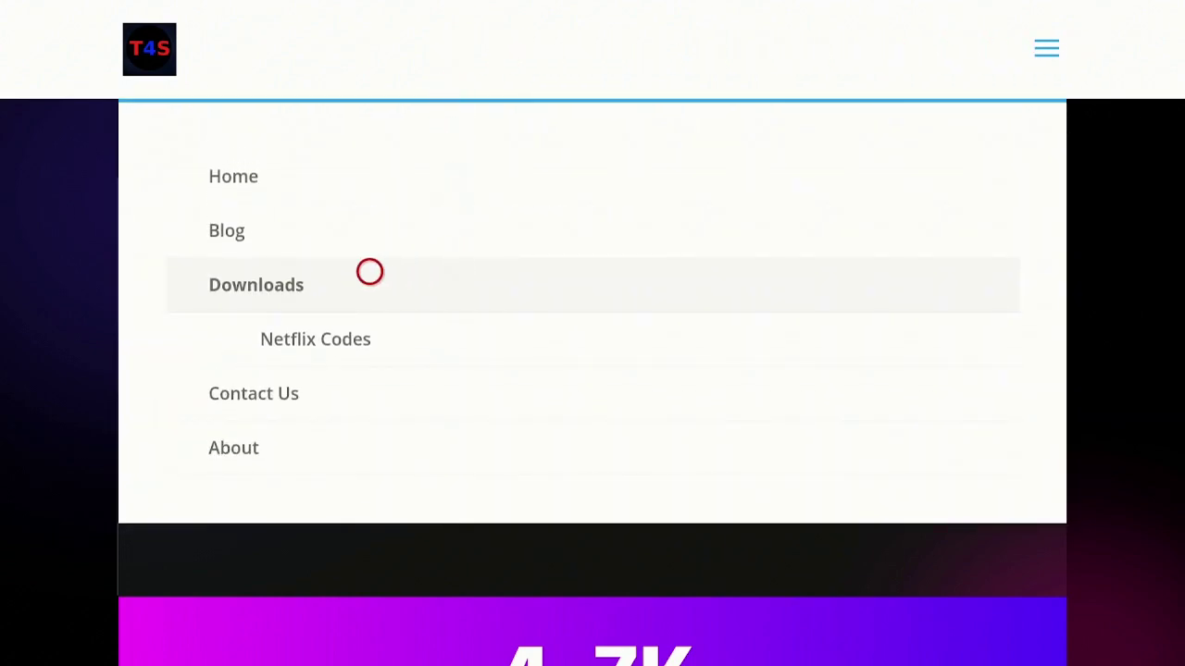
left_click(296, 272)
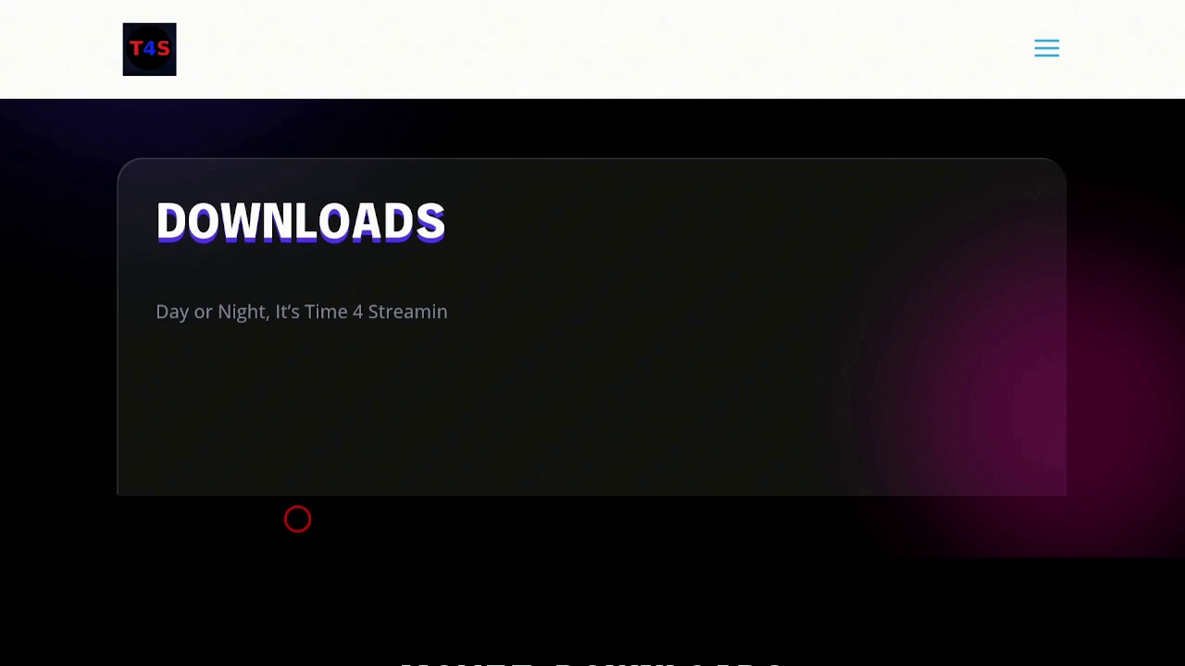
scroll(297, 637, "down", 7)
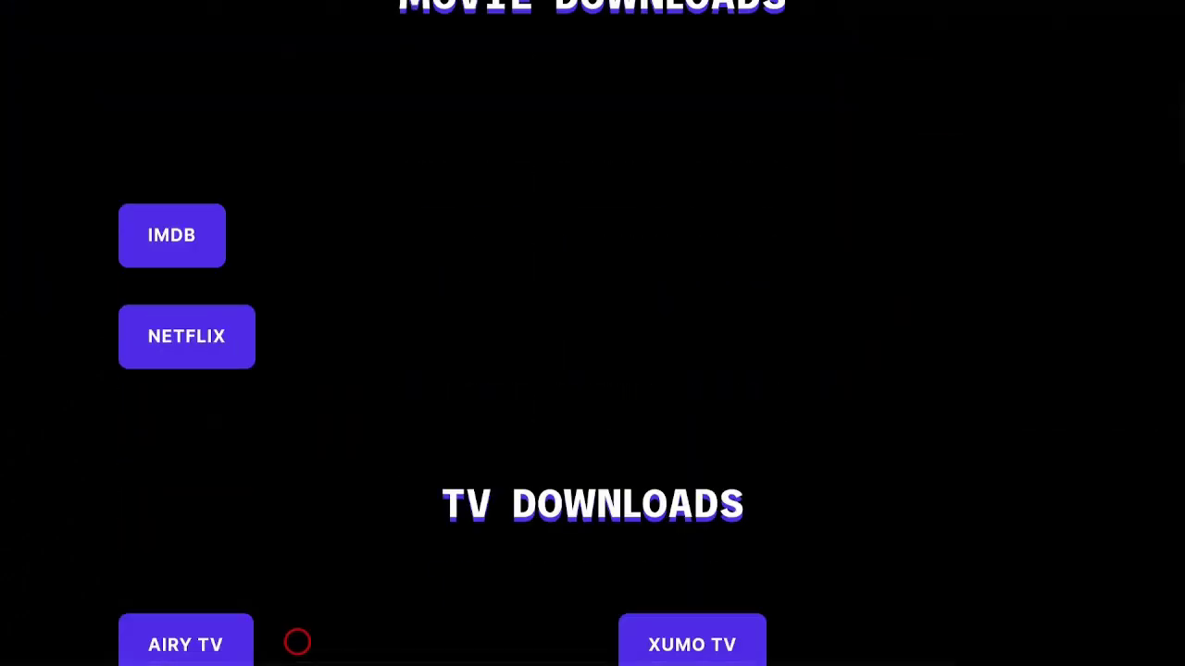
scroll(297, 641, "down", 2)
scroll(297, 642, "down", 10)
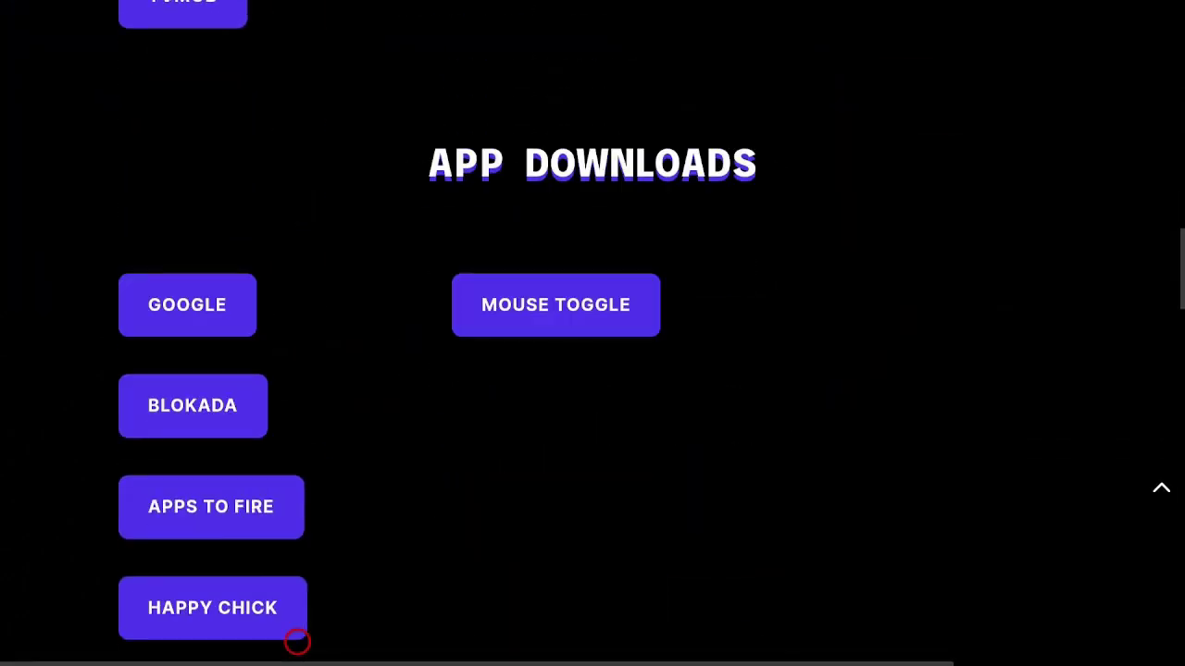
scroll(297, 642, "down", 2)
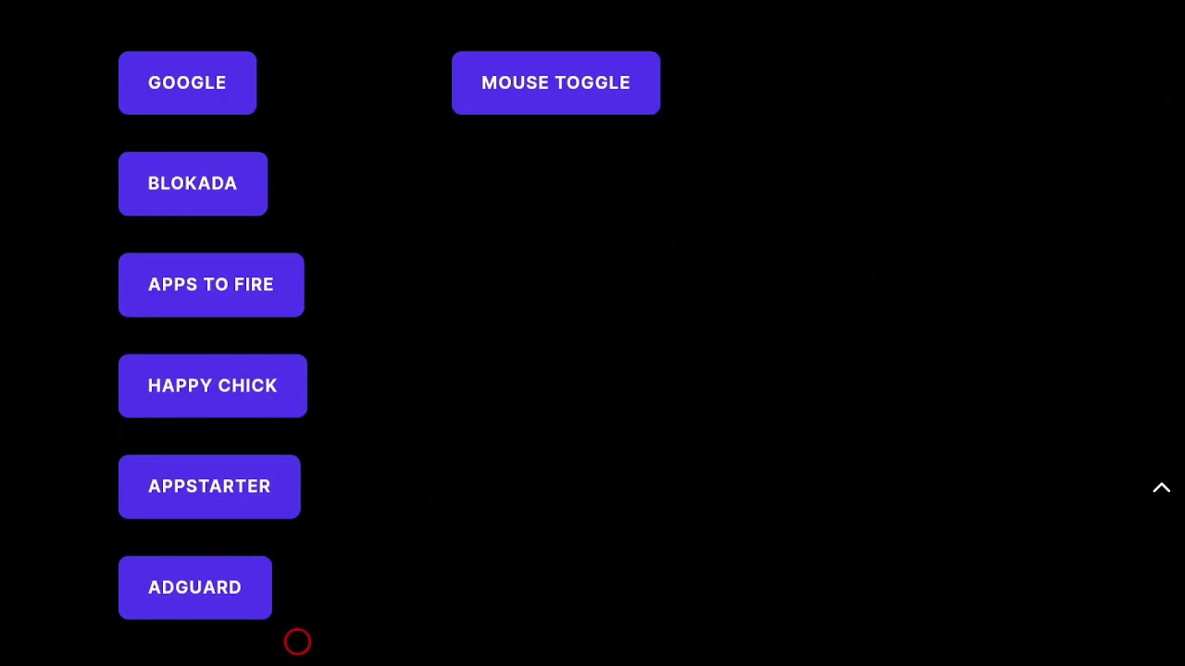
left_click(206, 582)
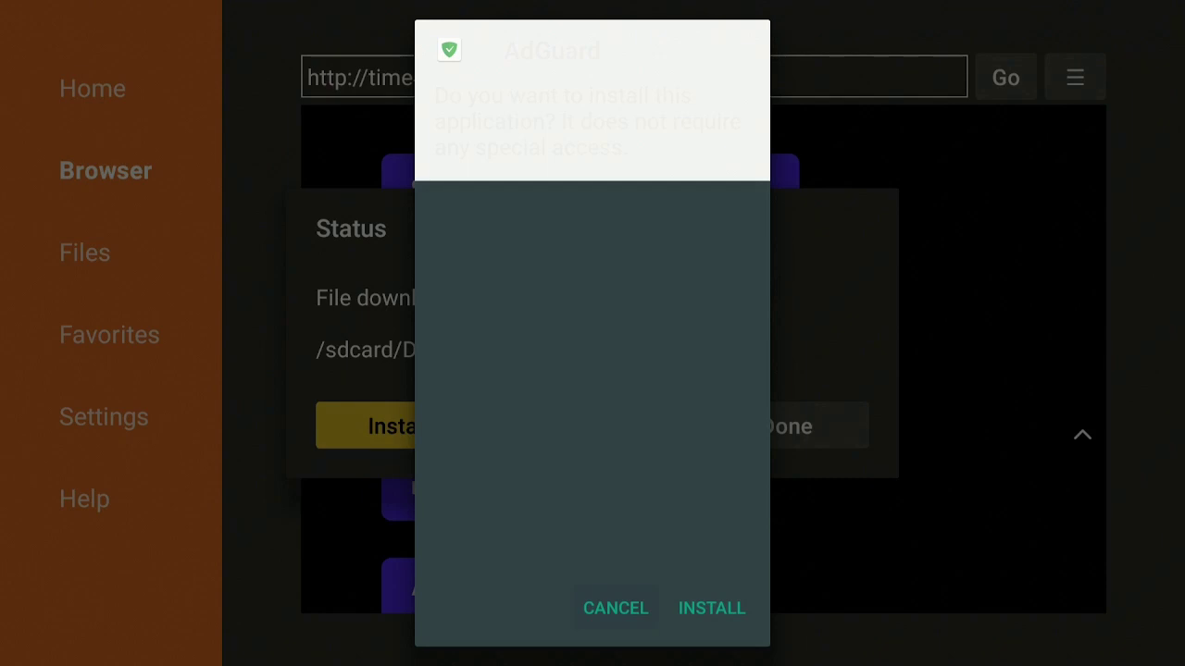
Install AdGuard, delete the AdGuard_v4.0.79.apk installer, and return to the Fire TV home screen.
key("Return")
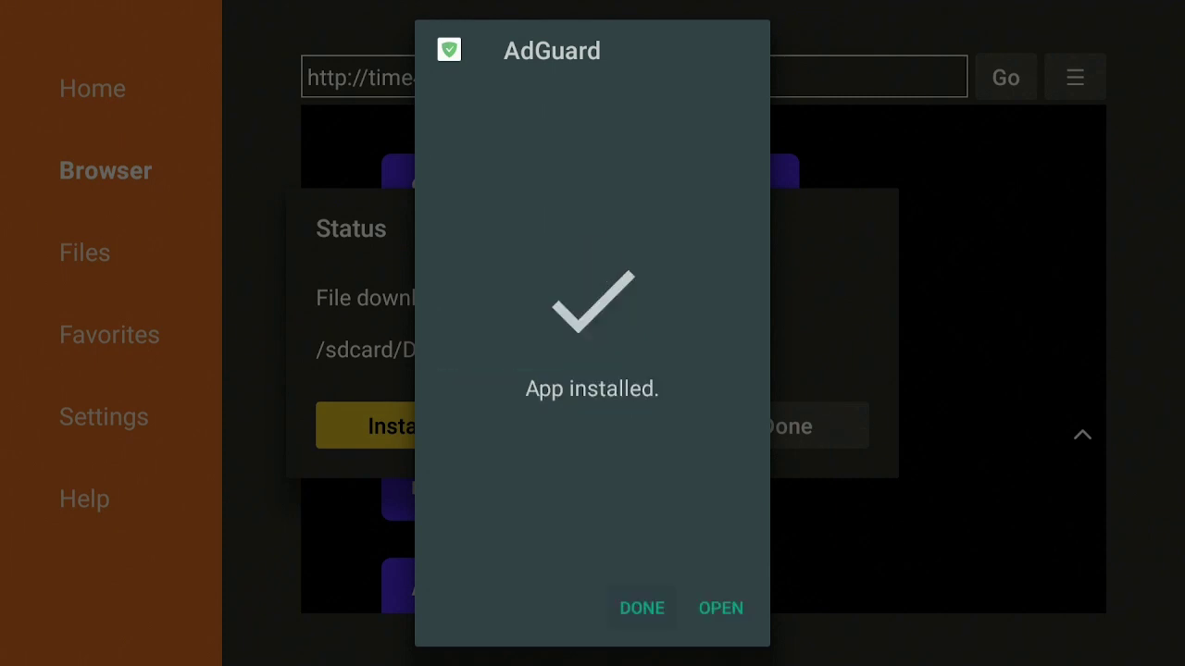
key("Return")
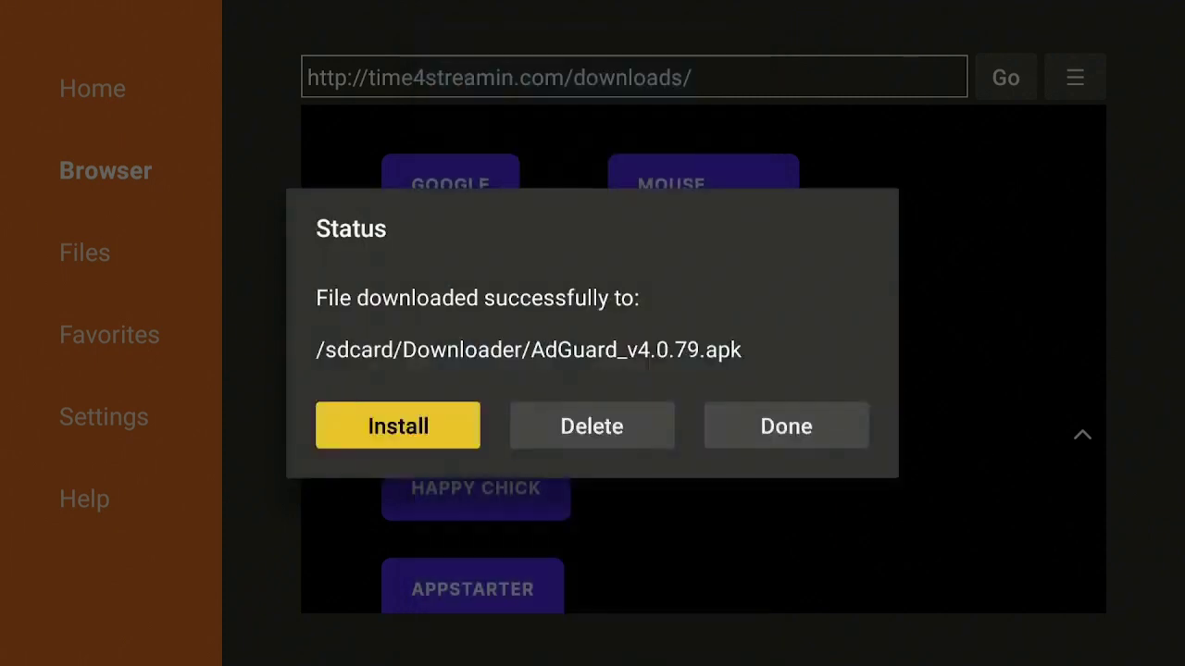
key("Right")
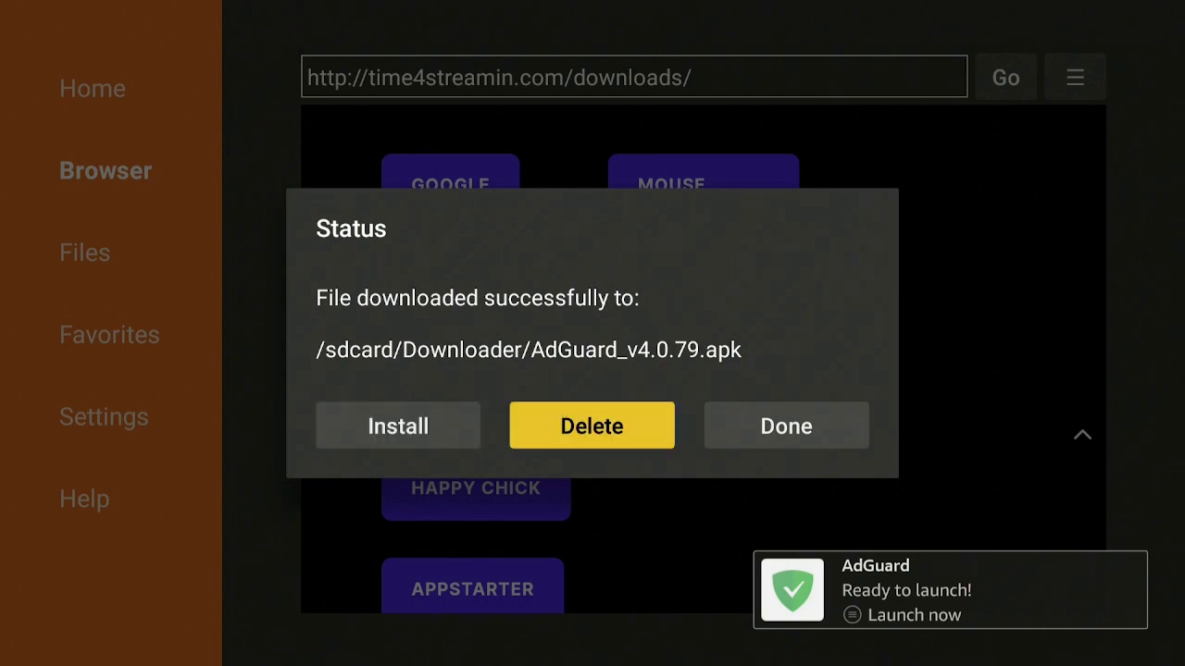
key("Return")
key("Left")
key("Return")
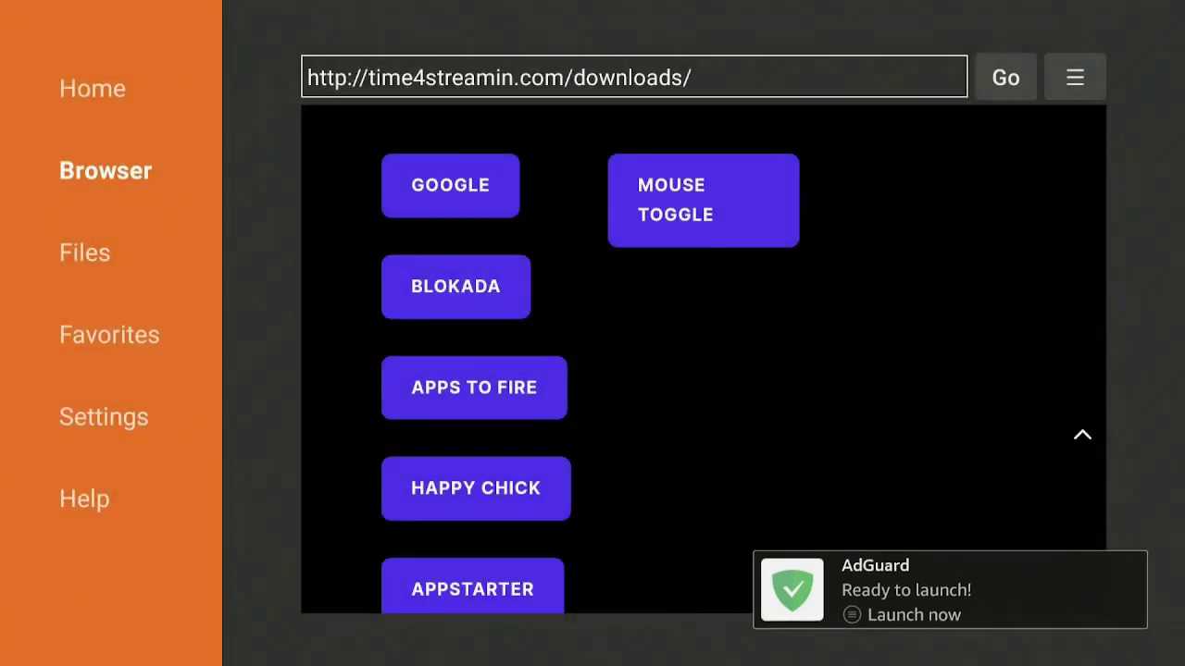
key("Home")
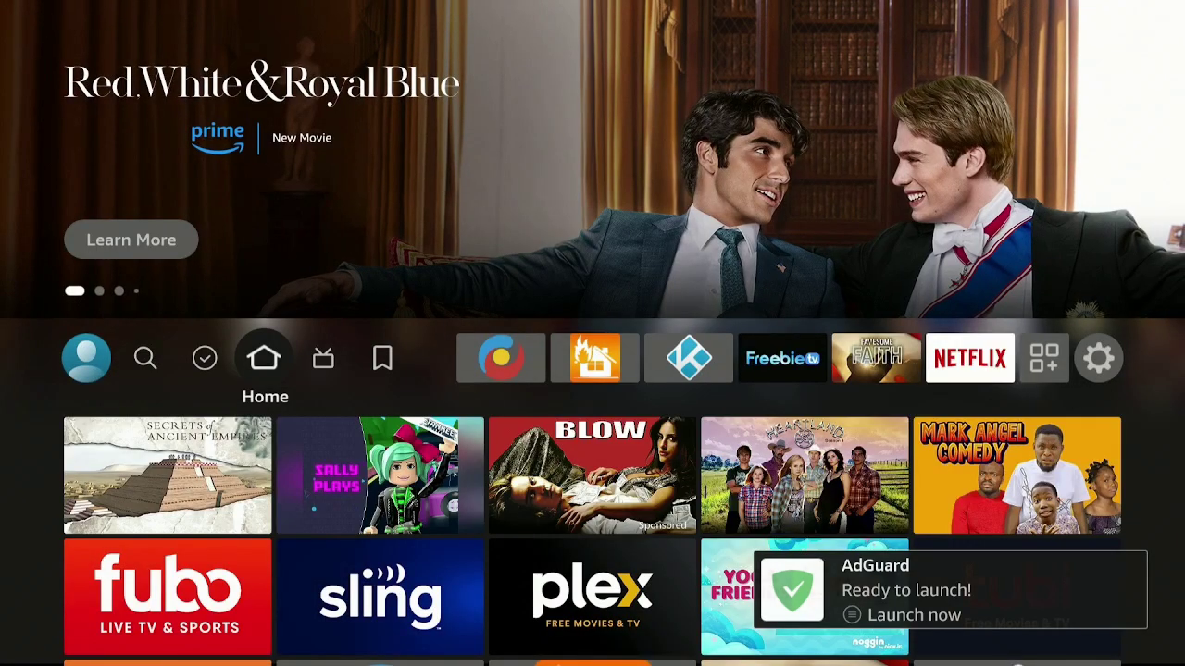
In Your Apps & Channels, use Move to front on the AdGuard tile, then return Home.
key("Right")
key("Right")
key("Right")
key("Right")
key("Right")
key("Right")
key("Right")
key("Right")
key("Return")
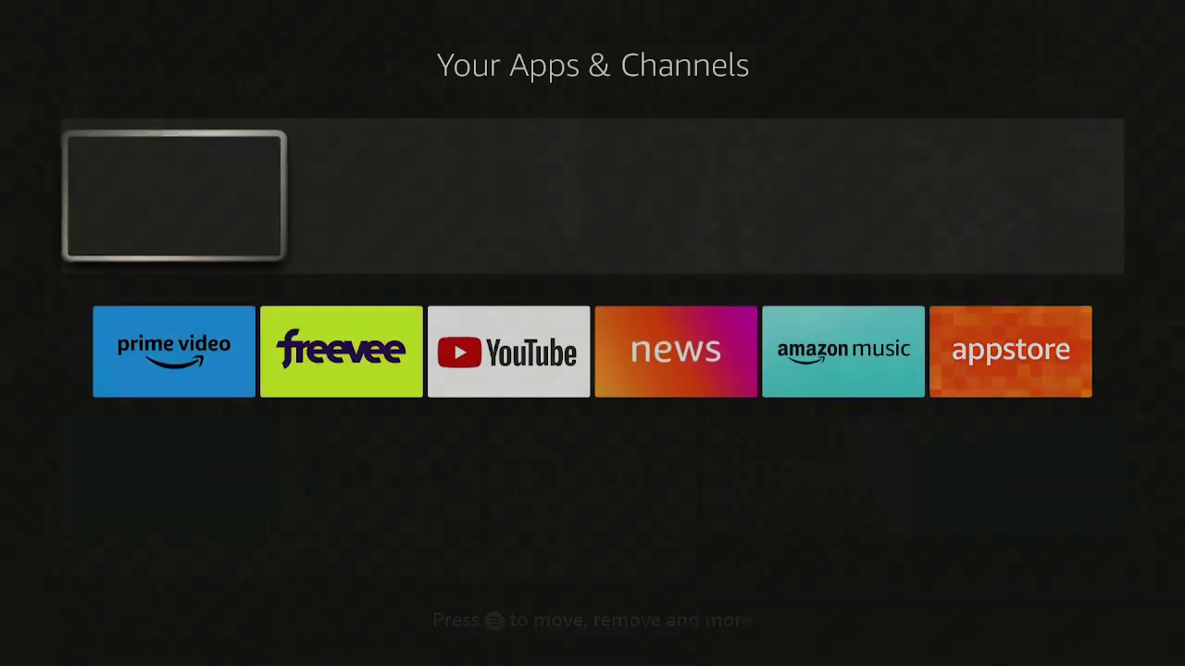
key("Down")
key("Down")
key("Down")
key("Down")
key("Down")
key("Right")
key("Right")
key("Right")
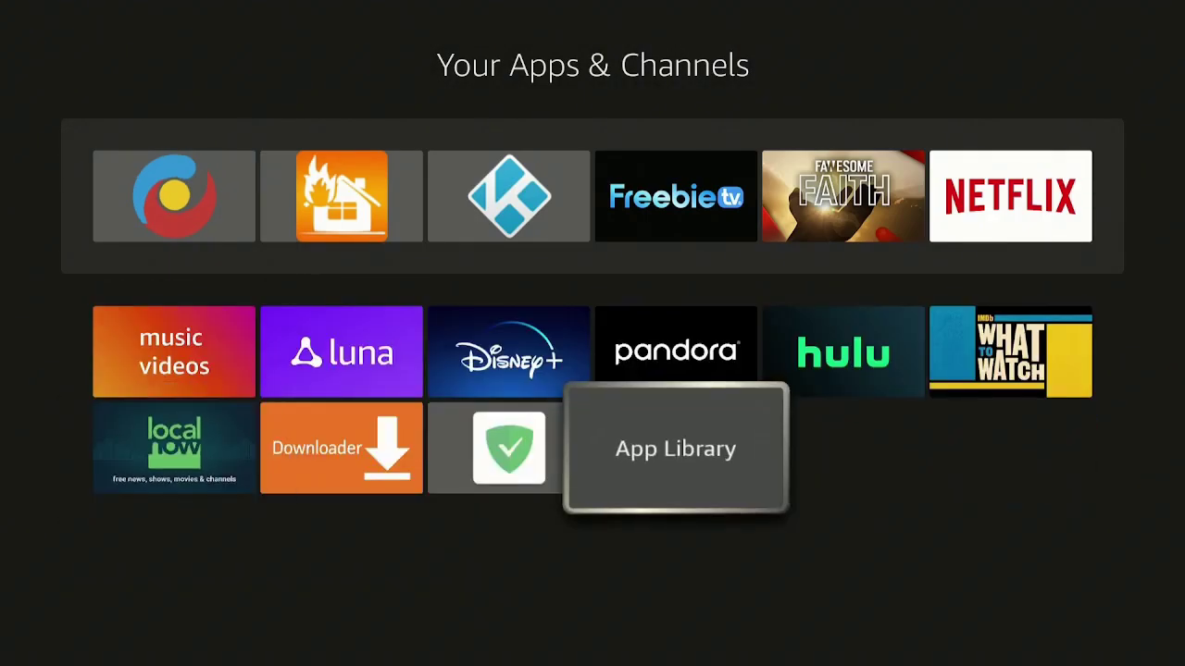
key("Left")
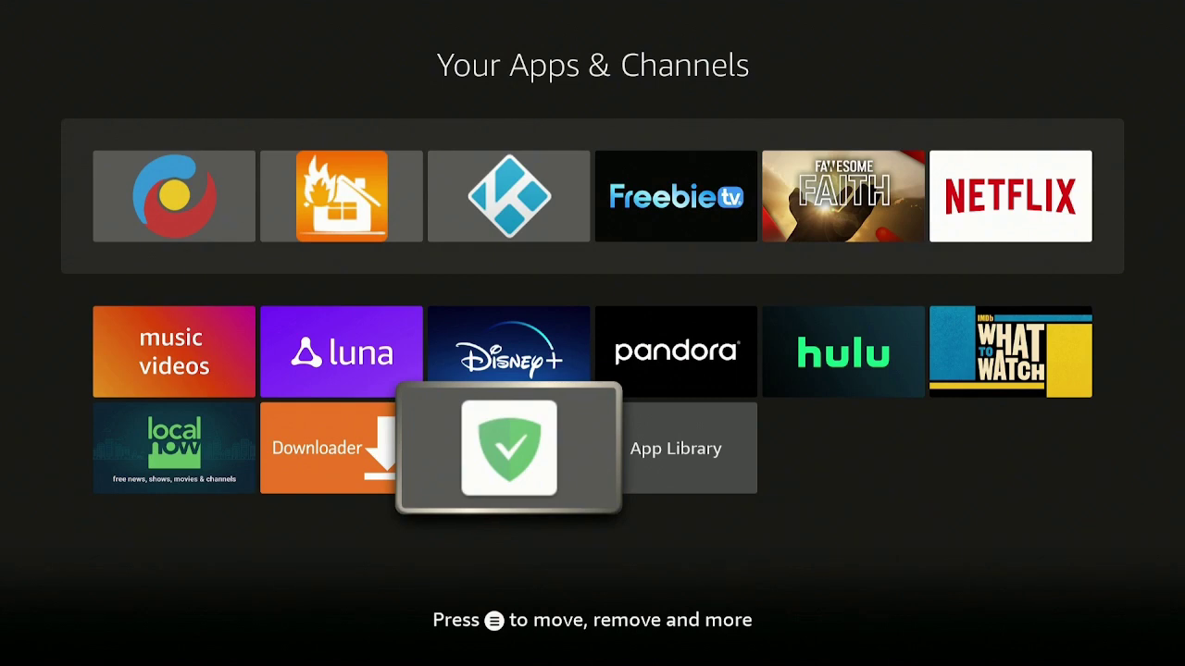
key("Menu")
key("Down")
key("Return")
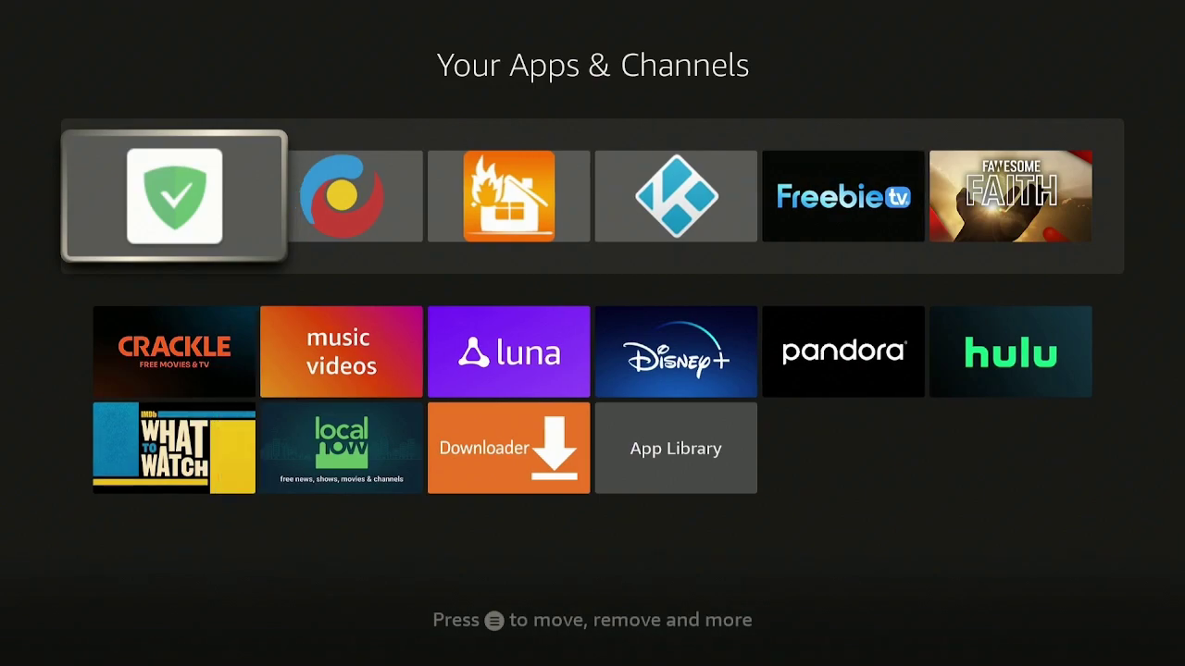
key("Home")
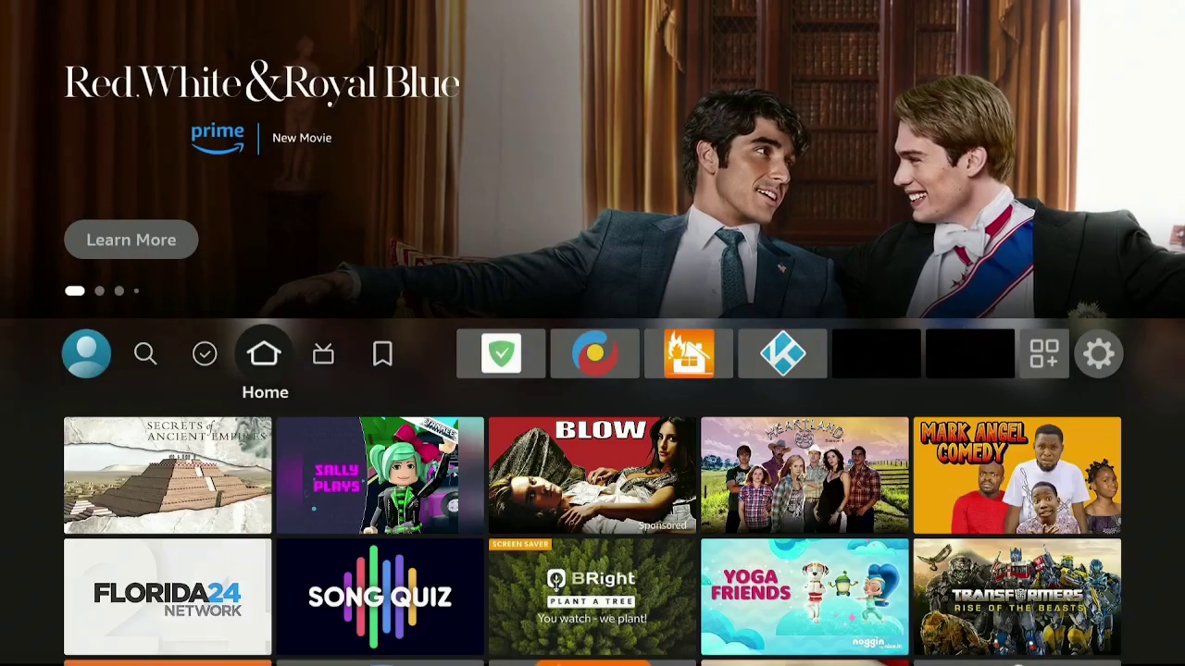
Launch AdGuard, switch its protection toggle on, and accept the local VPN connection request.
key("Right")
key("Right")
key("Right")
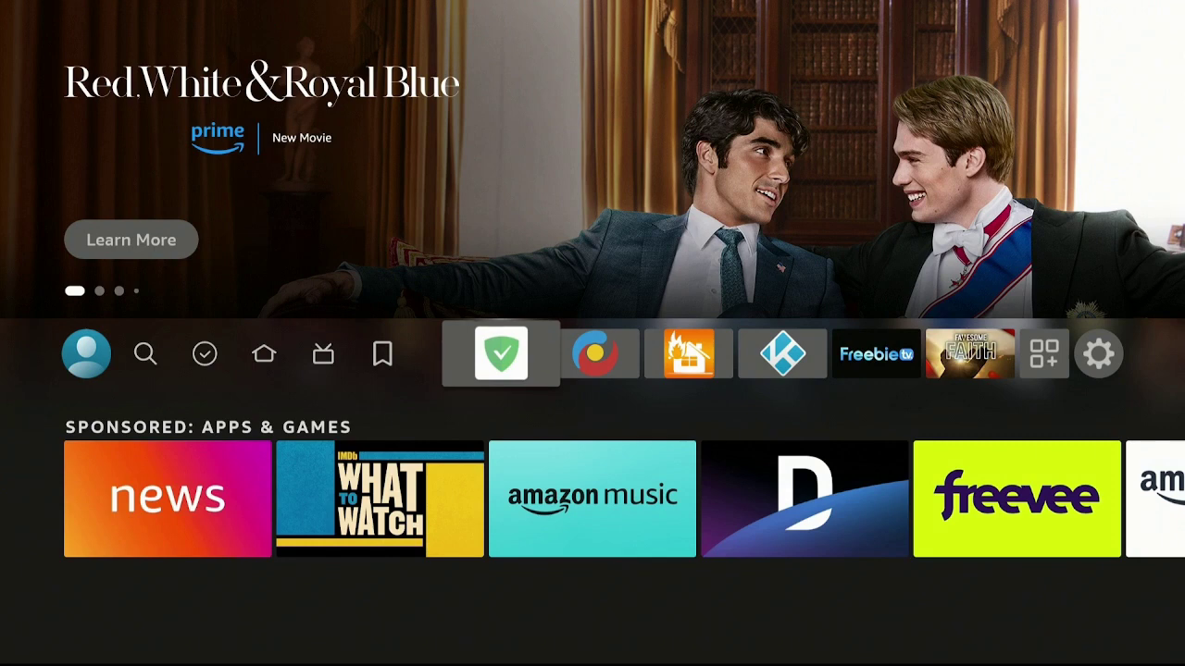
key("Return")
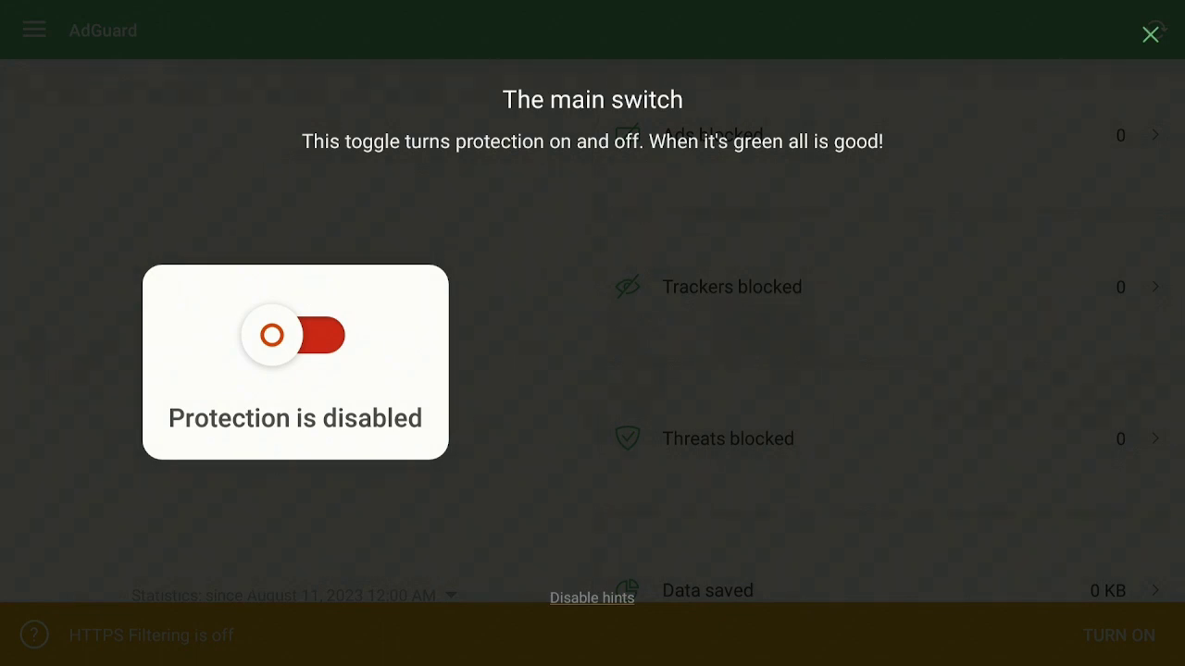
left_click(889, 287)
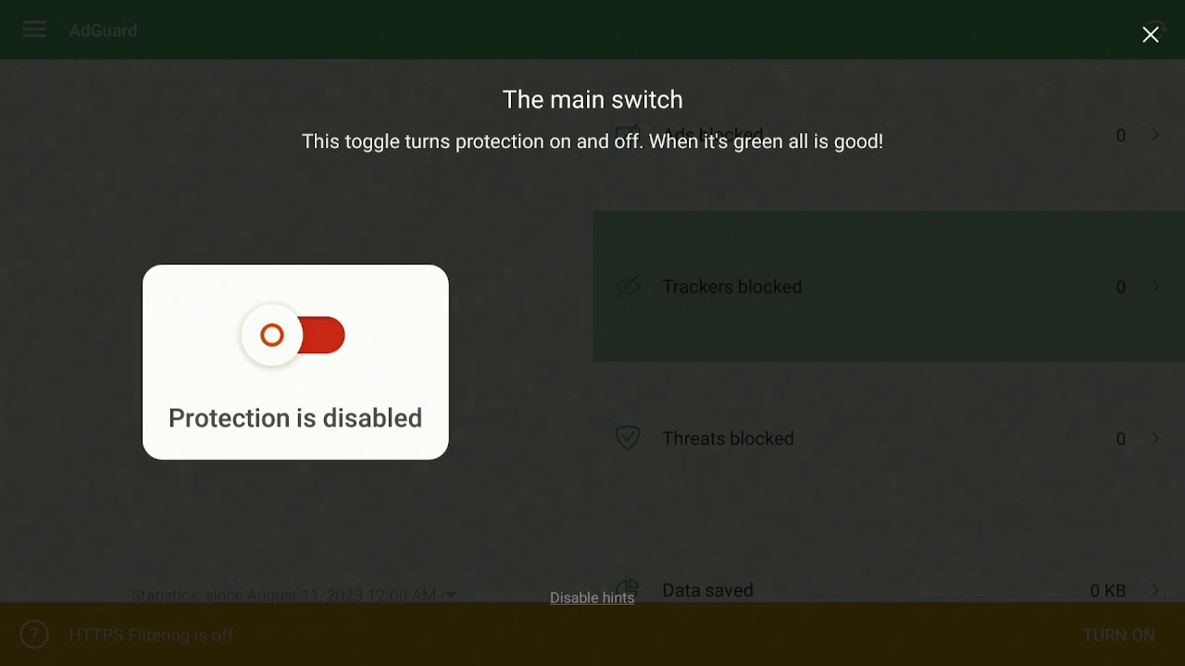
left_click(273, 335)
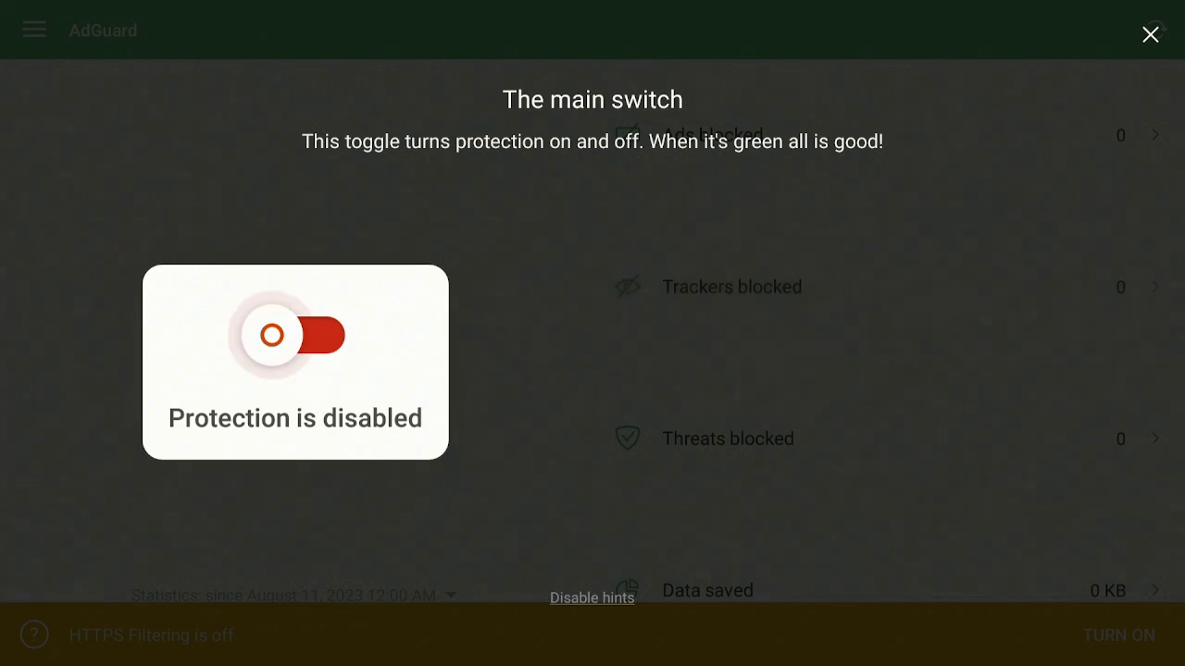
key("Return")
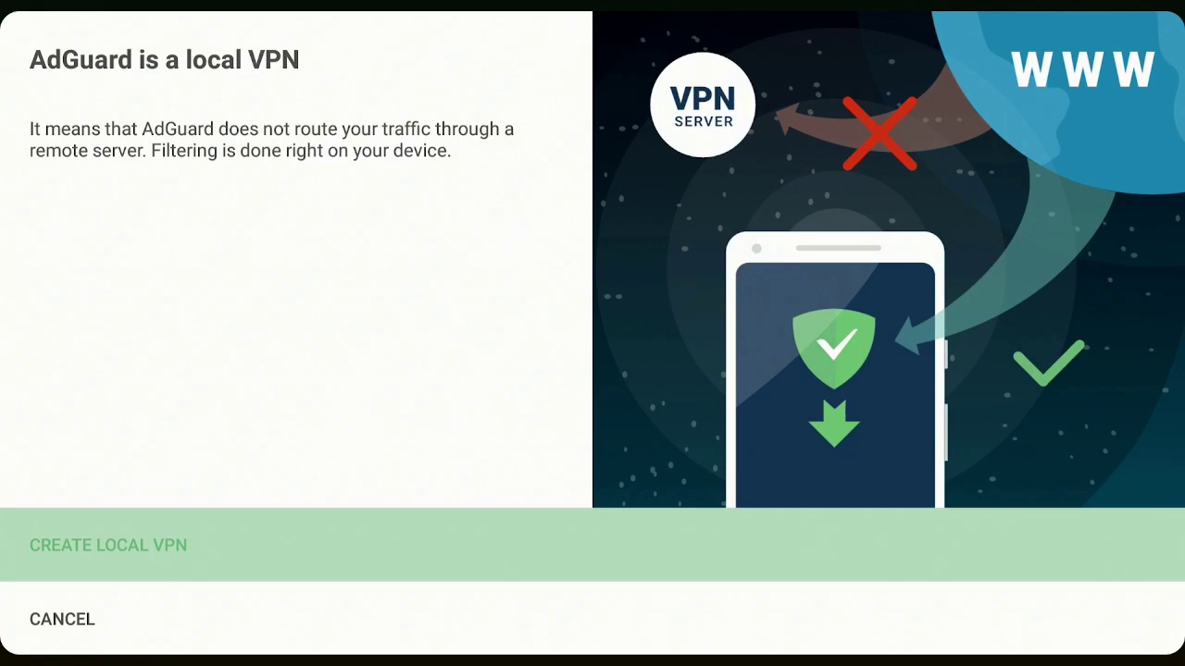
key("Return")
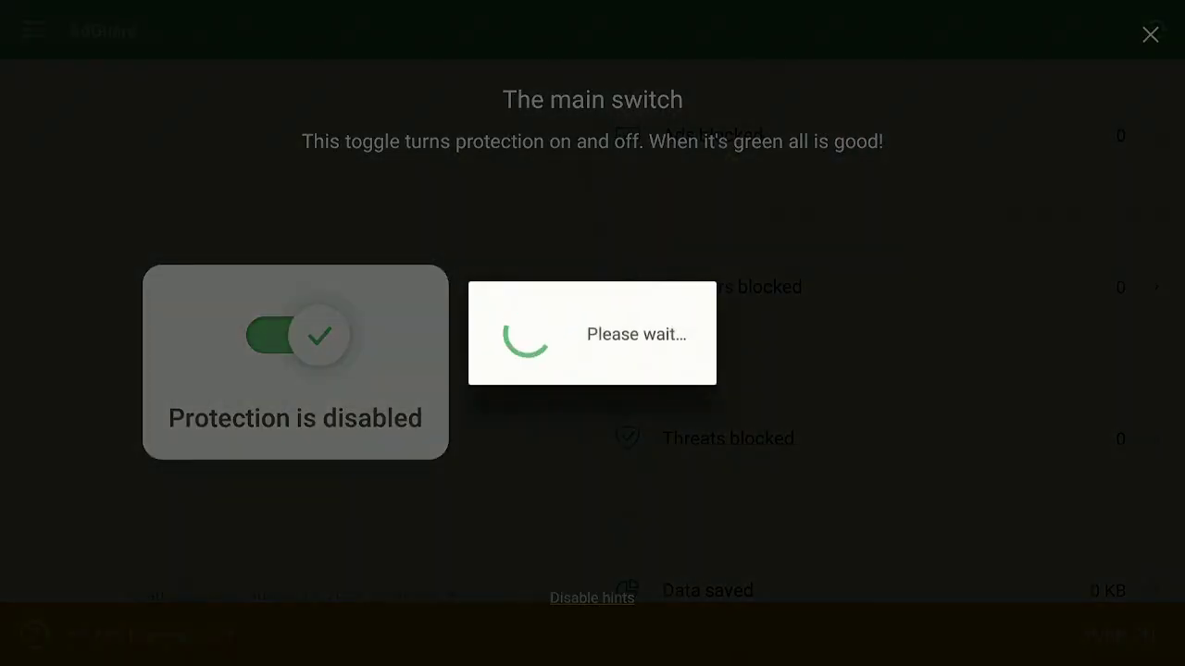
key("Return")
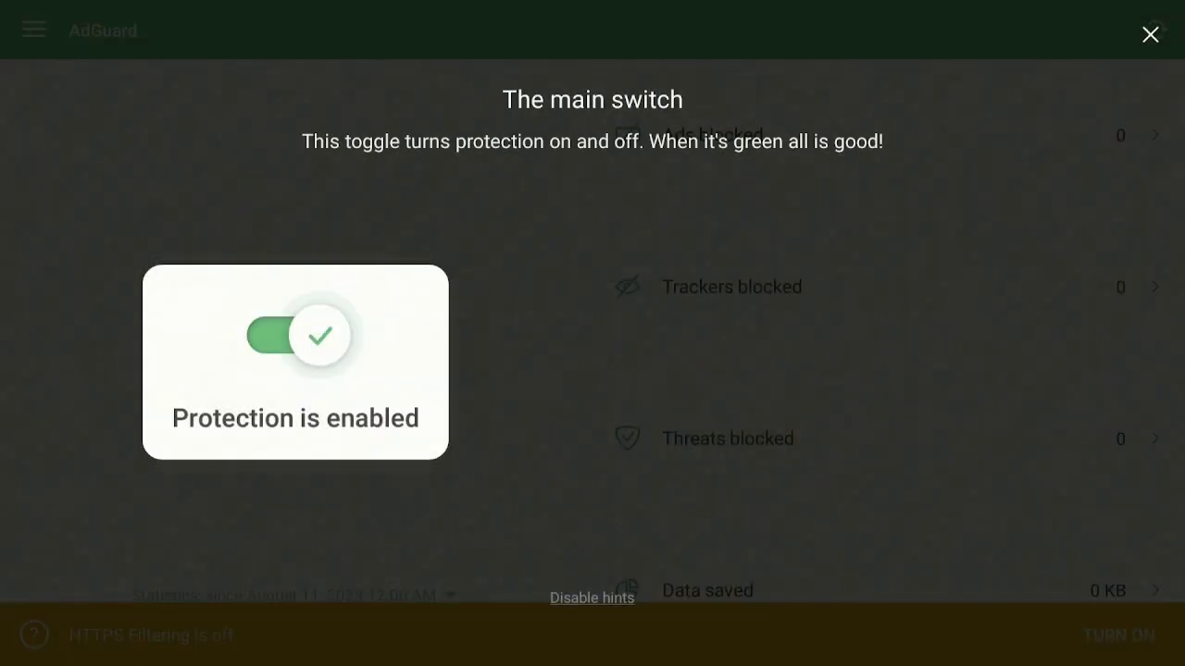
Skip AdGuard's onboarding hints and open Settings from the ≡ navigation drawer.
key("Return")
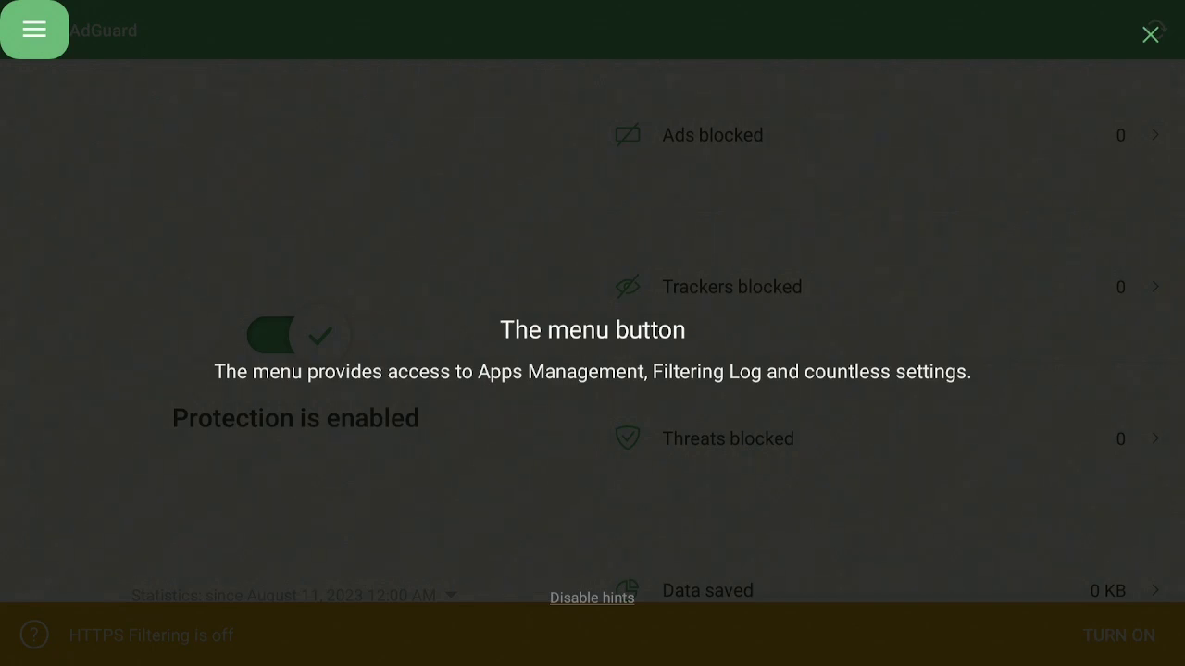
key("Return")
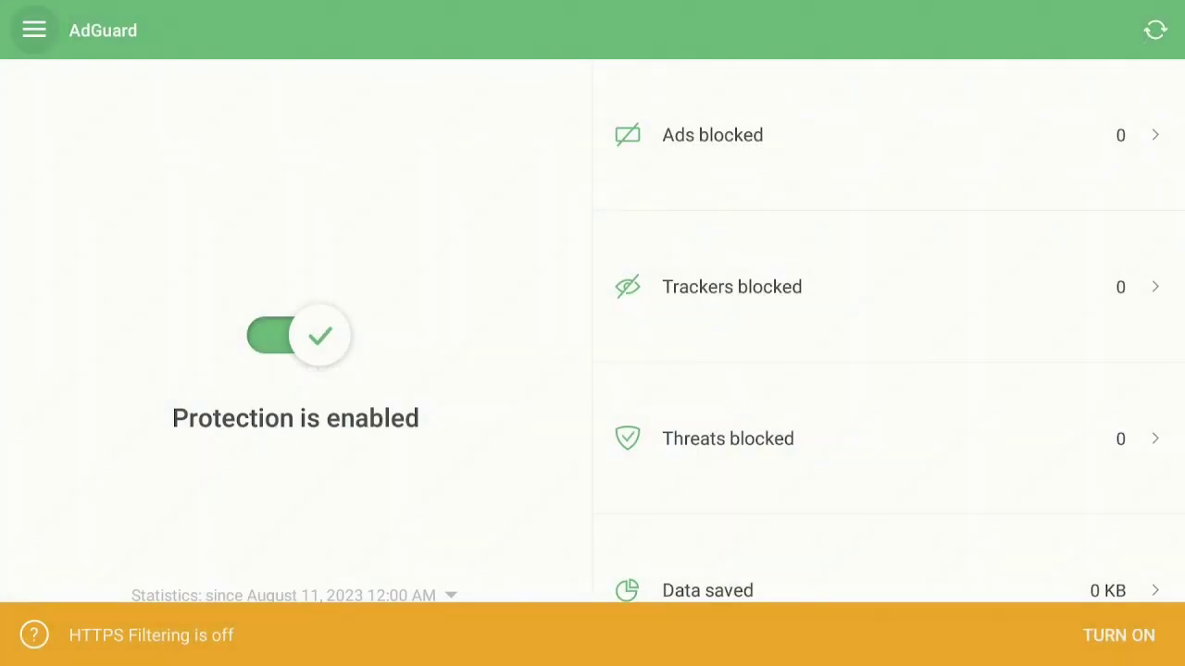
key("Return")
key("Down")
key("Down")
key("Down")
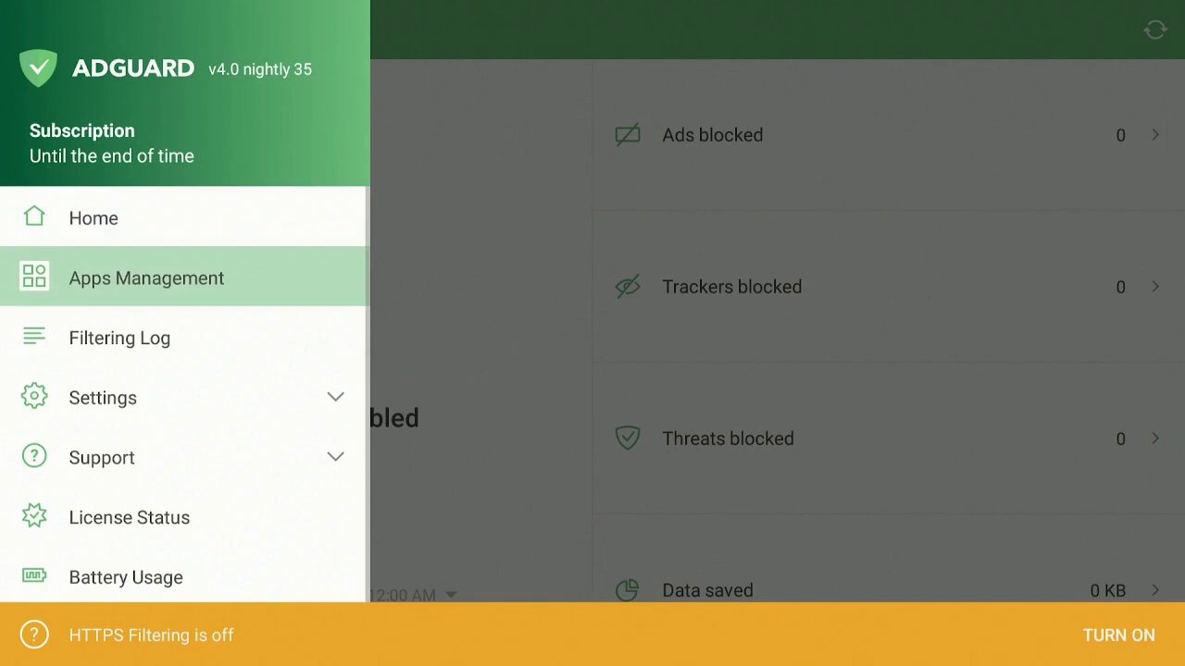
key("Return")
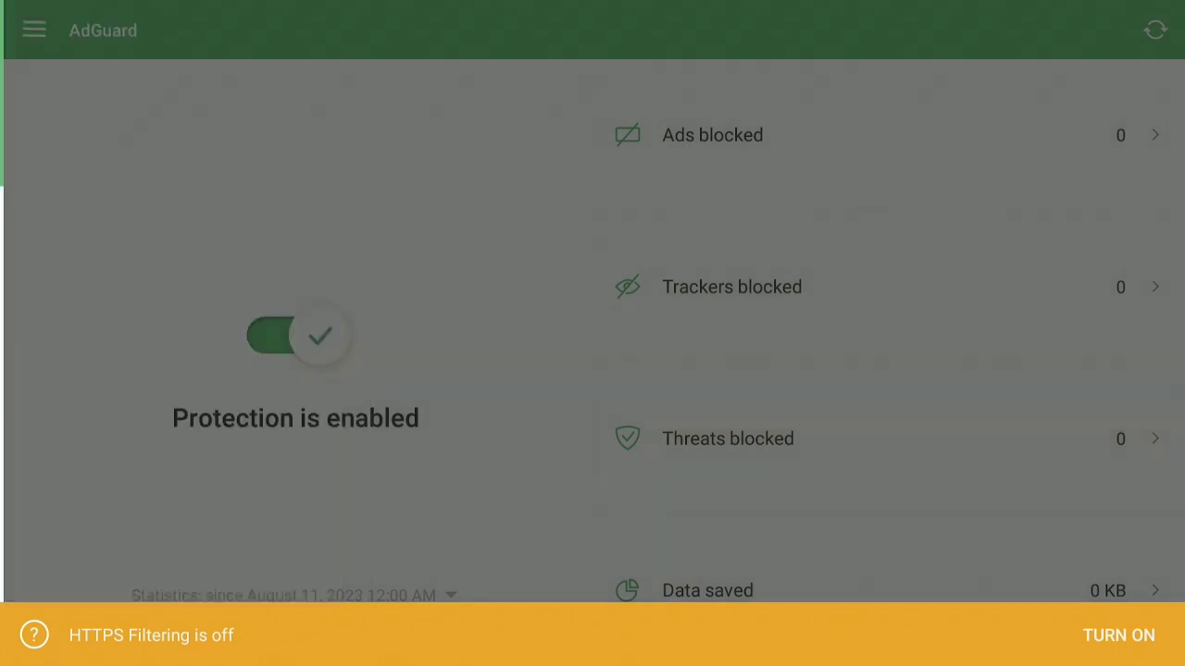
key("Down")
key("Down")
key("Down")
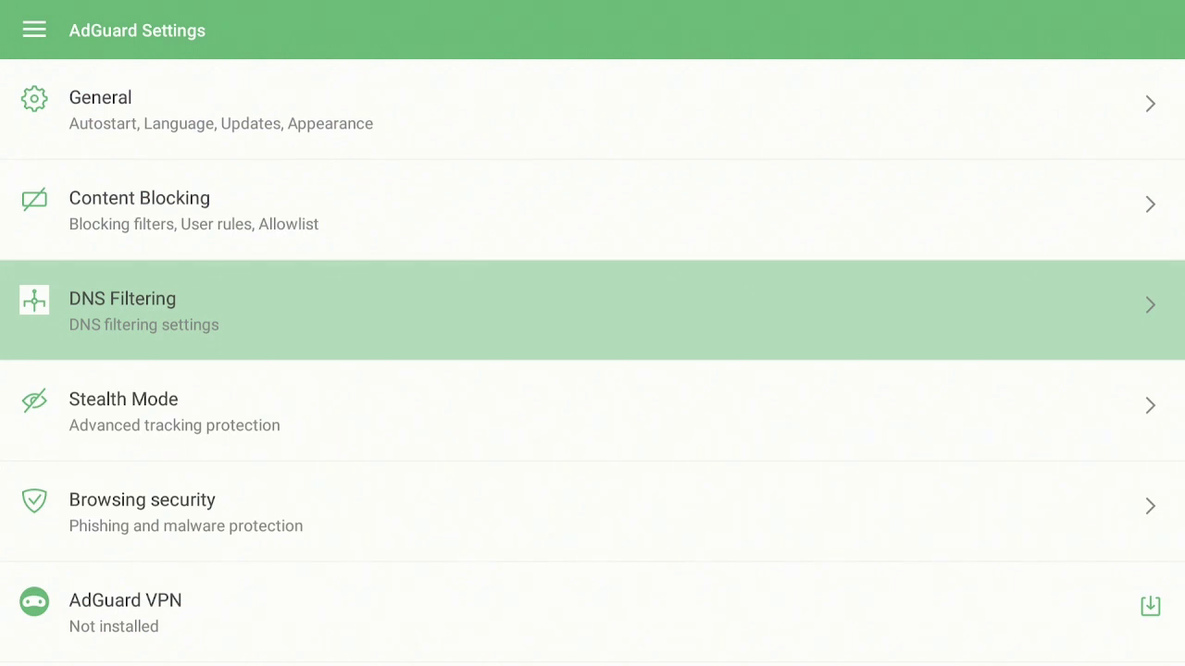
Turn DNS Filtering on and select AdGuard DNS as the DNS server.
key("Return")
key("Down")
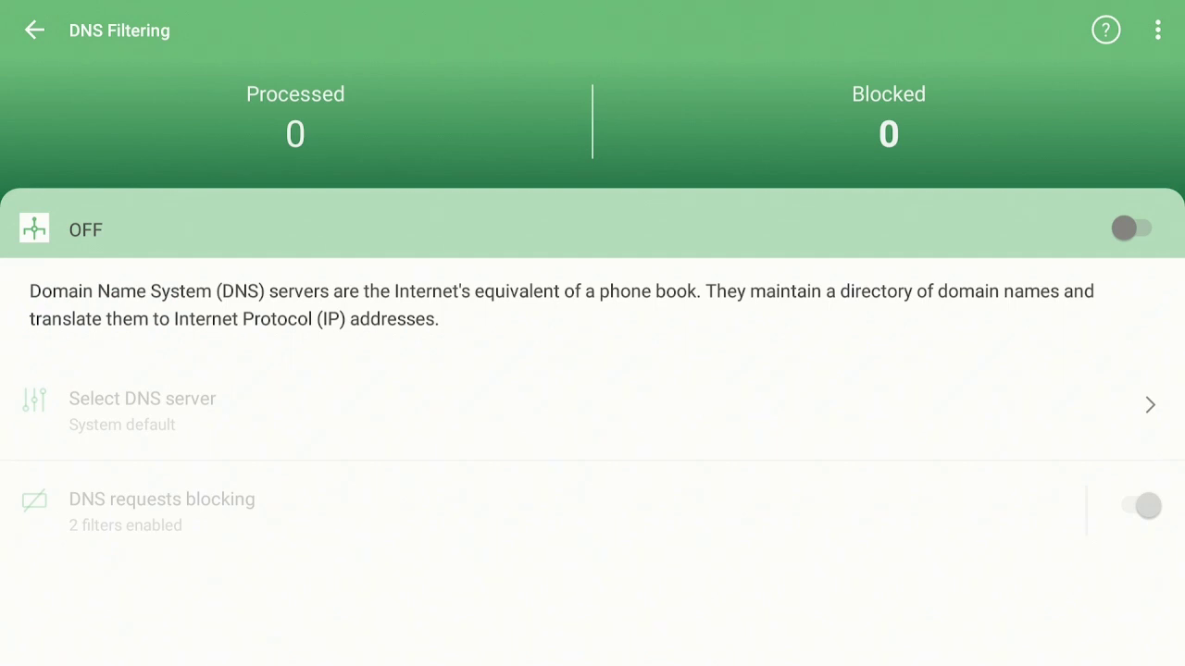
key("Return")
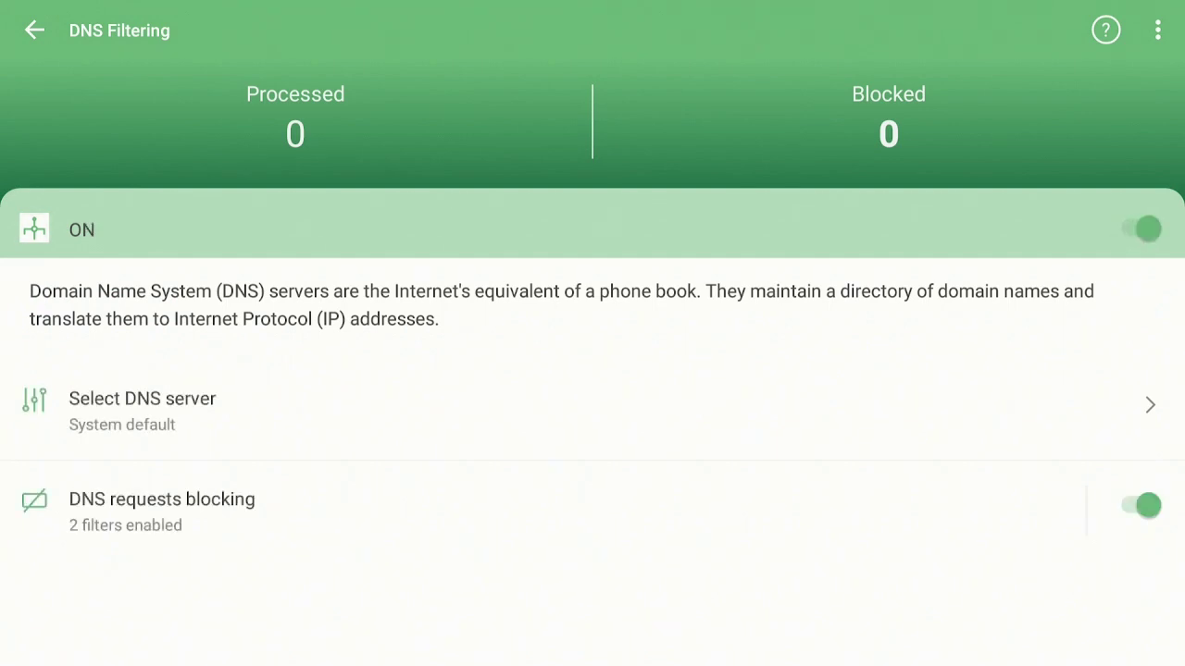
key("Down")
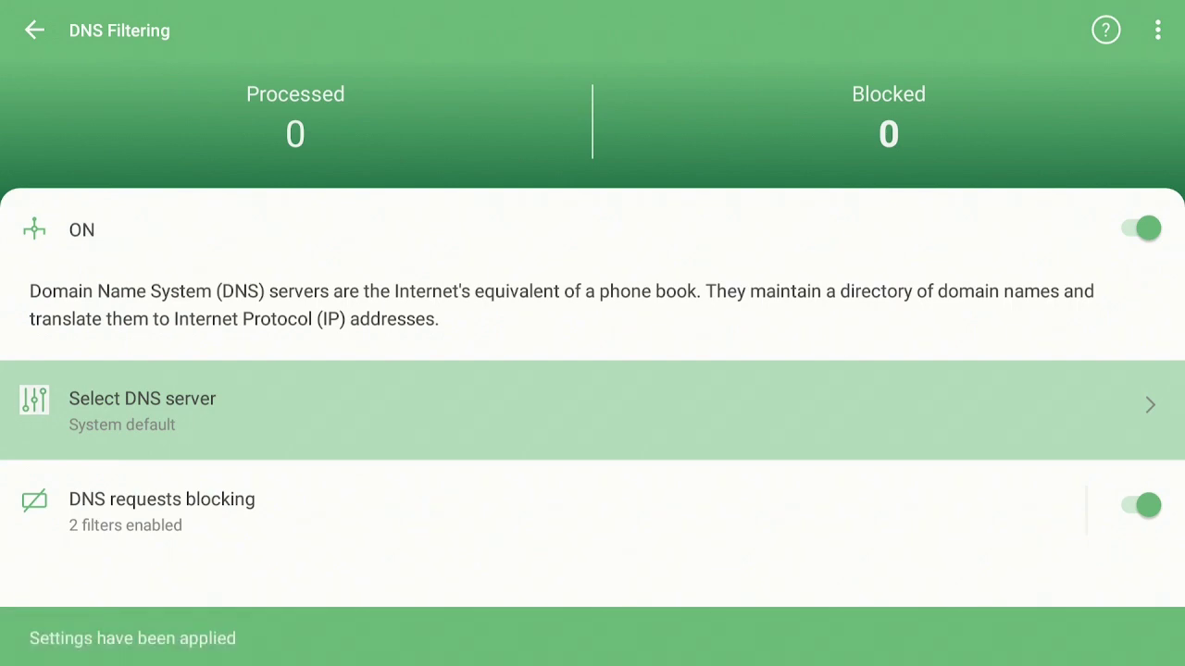
key("Return")
key("Down")
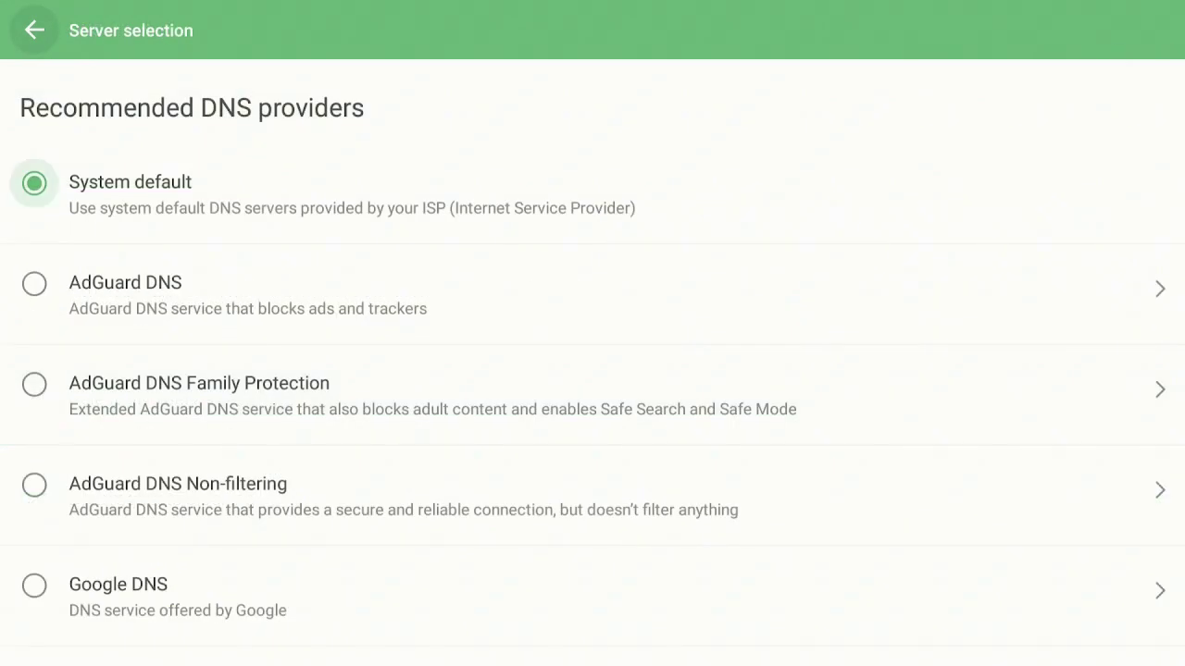
key("Down")
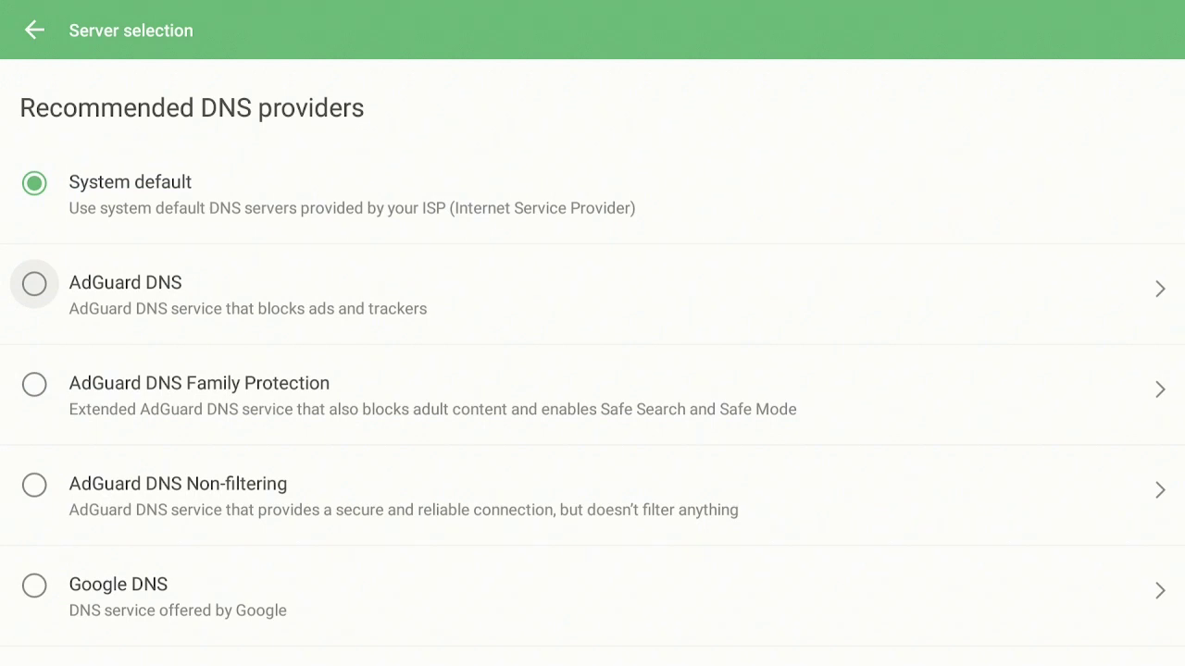
key("Return")
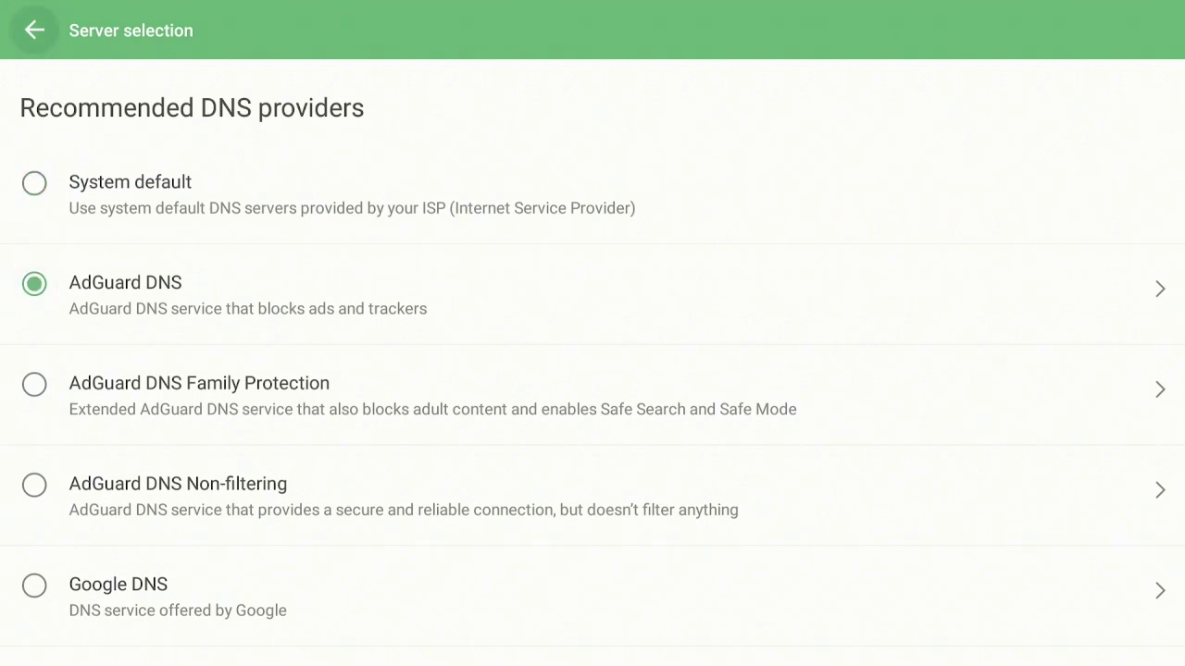
Back out of AdGuard's settings and exit to the Fire TV home screen.
key("Return")
key("Escape")
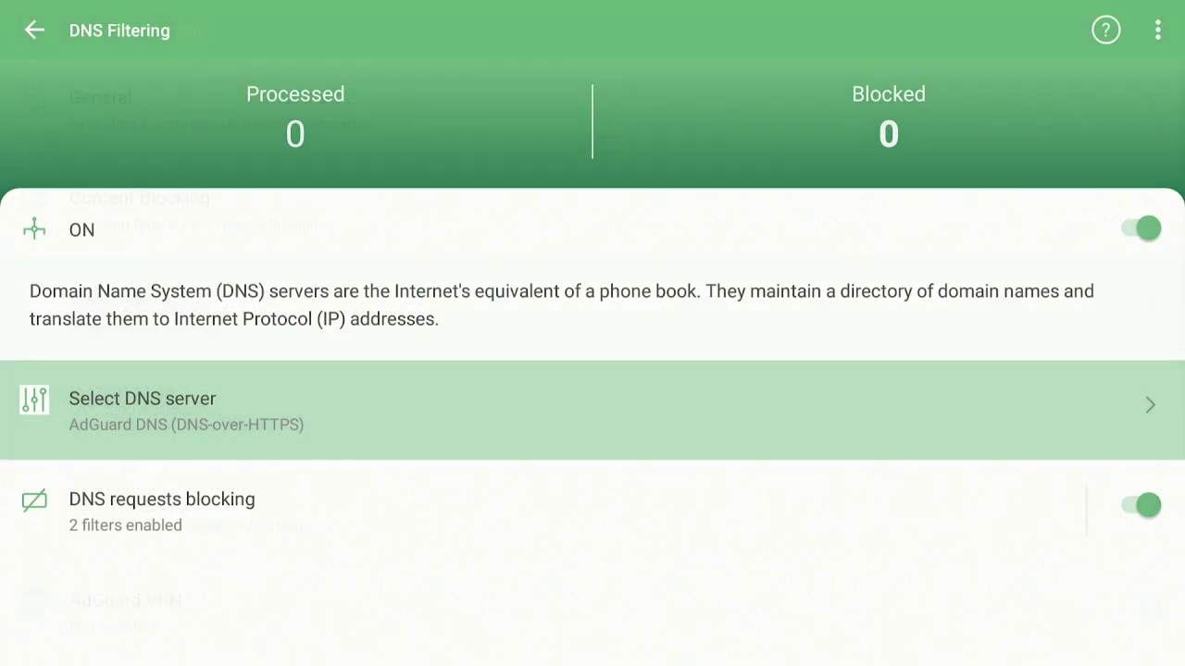
key("Escape")
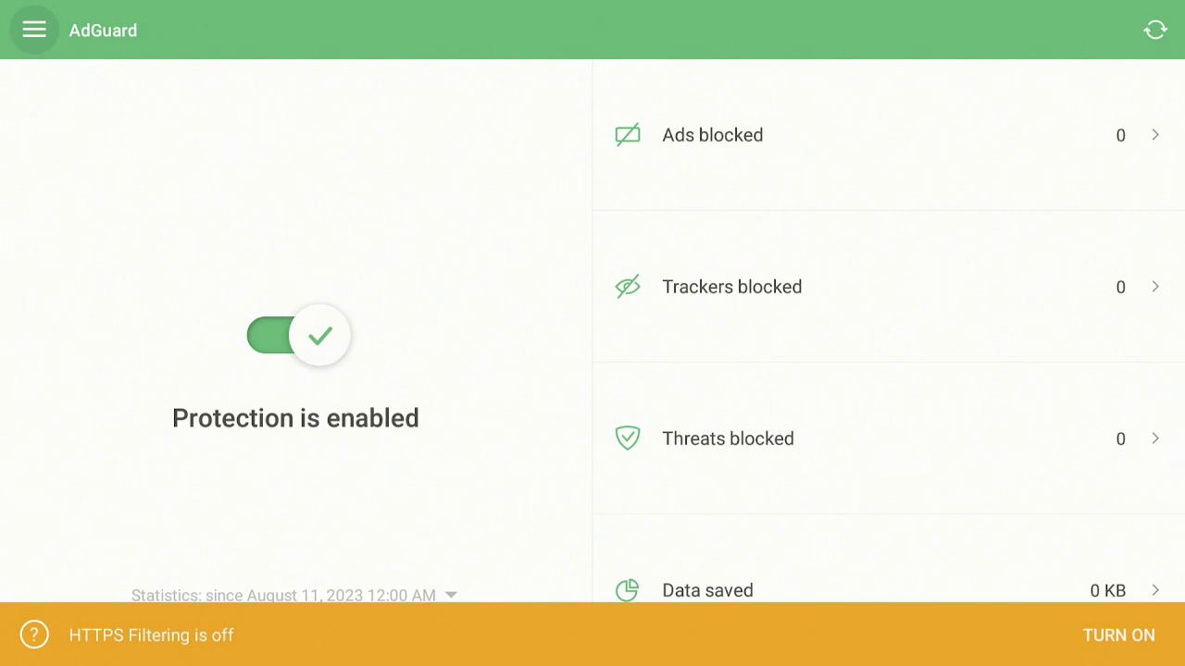
key("Escape")
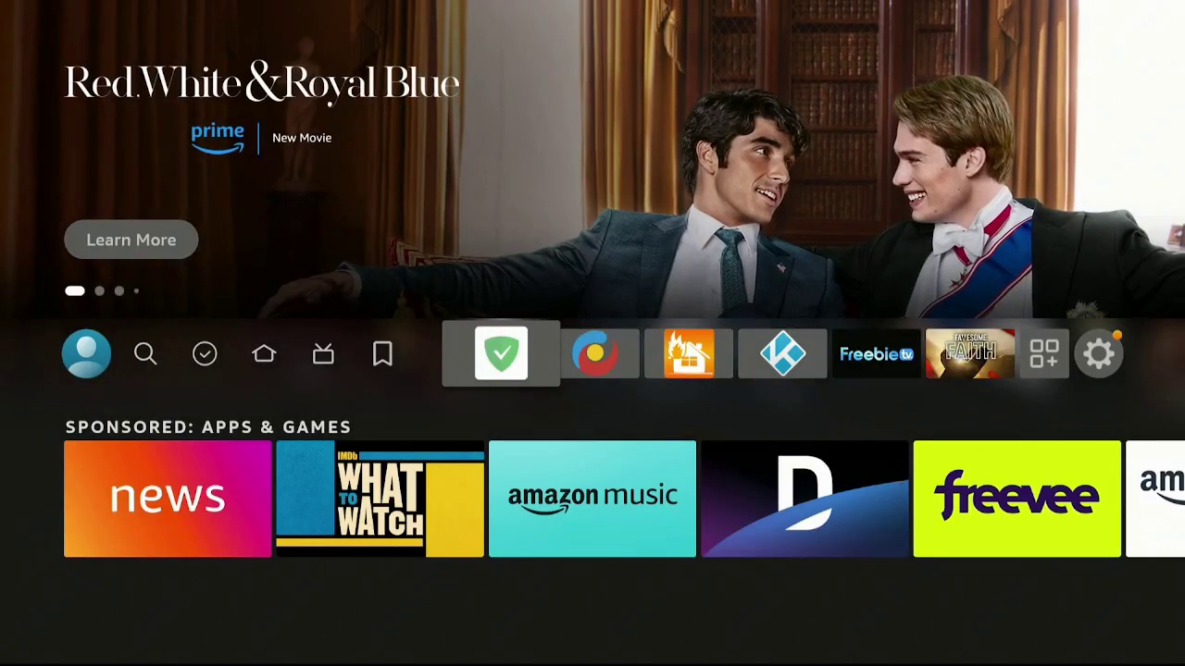